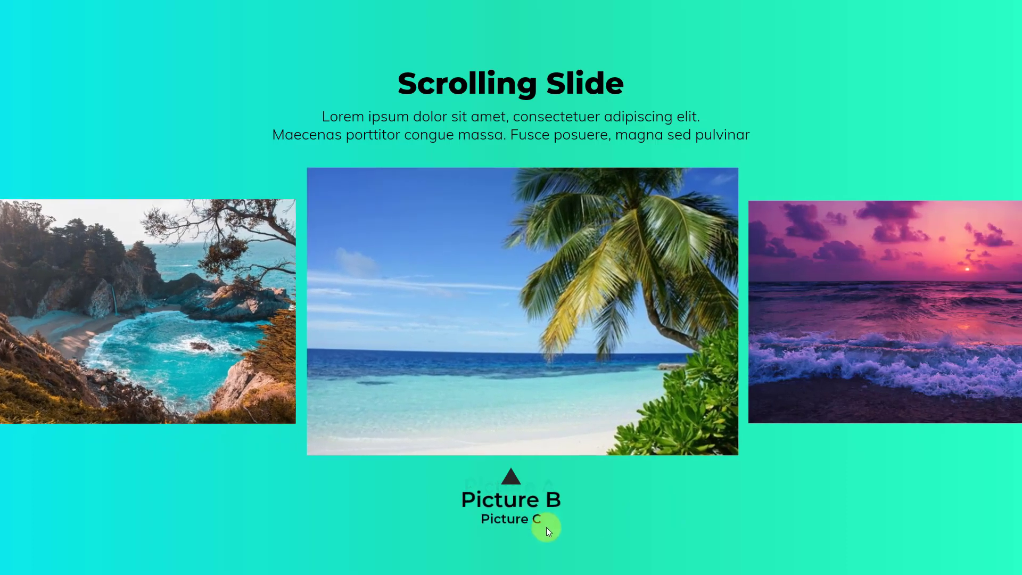
Play the carousel slideshow through the coastal cove, palm beach and sunset pictures, then exit to slide 5.
click(651, 493)
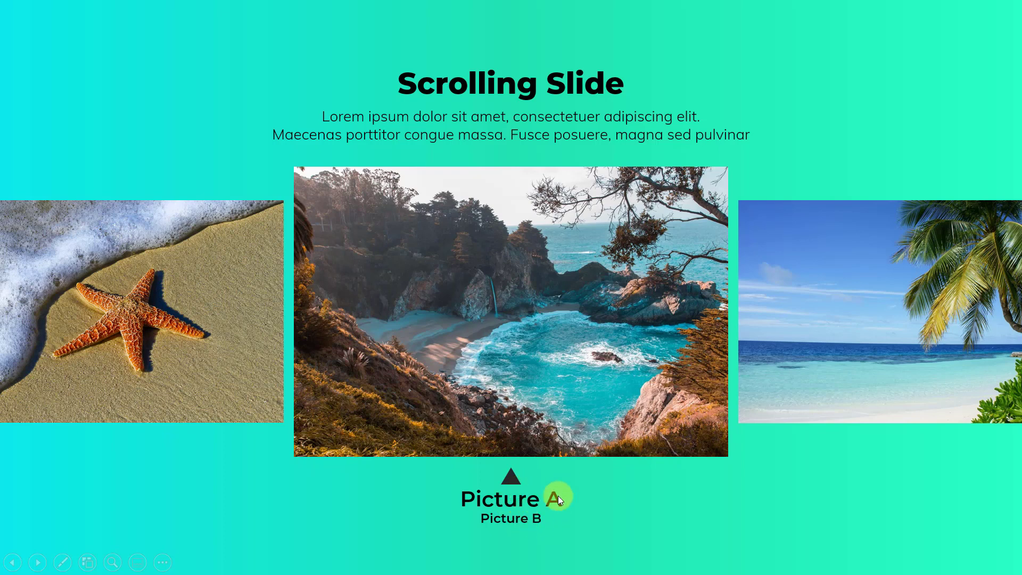
click(586, 492)
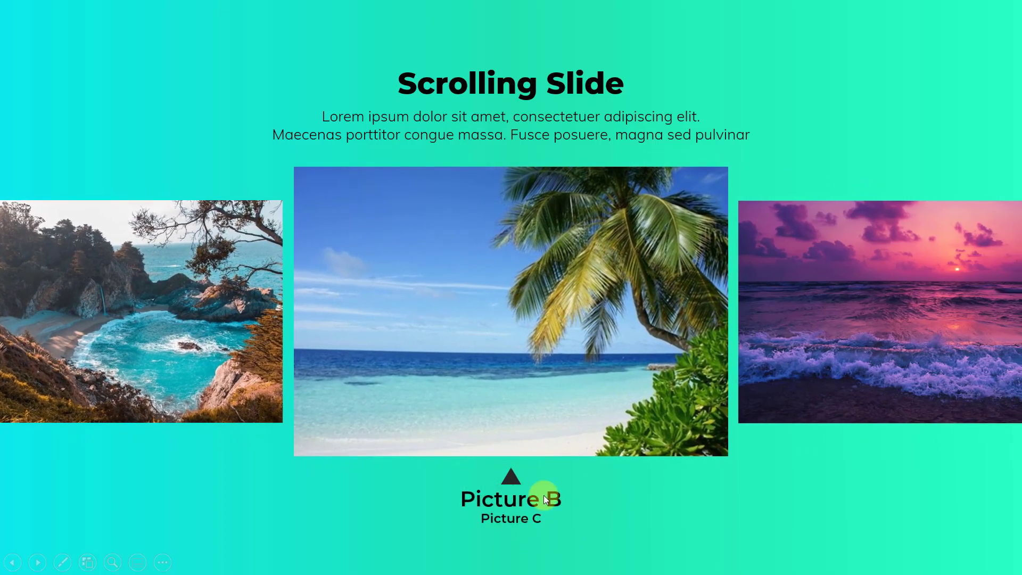
click(538, 500)
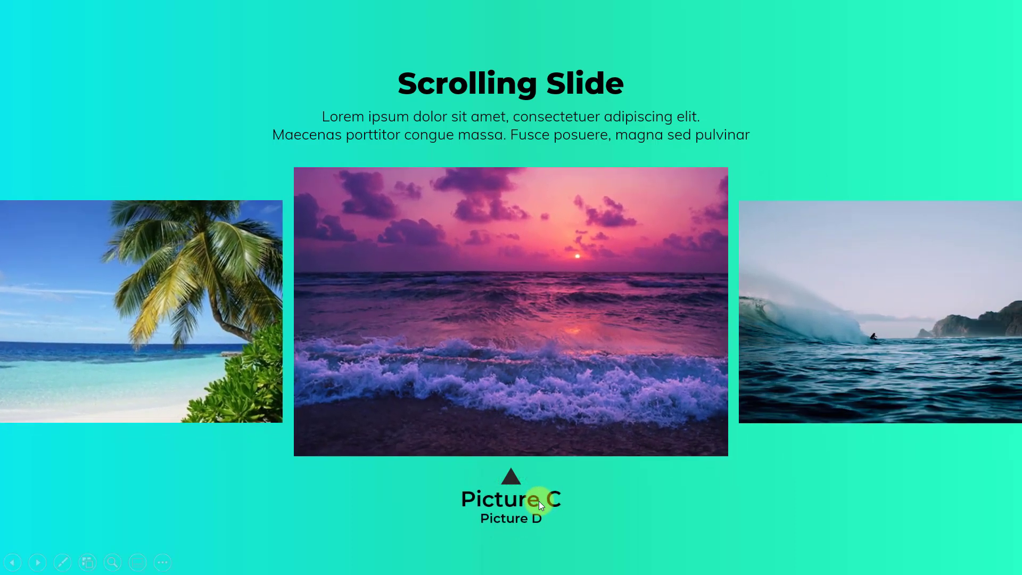
scroll(539, 500, up, 1)
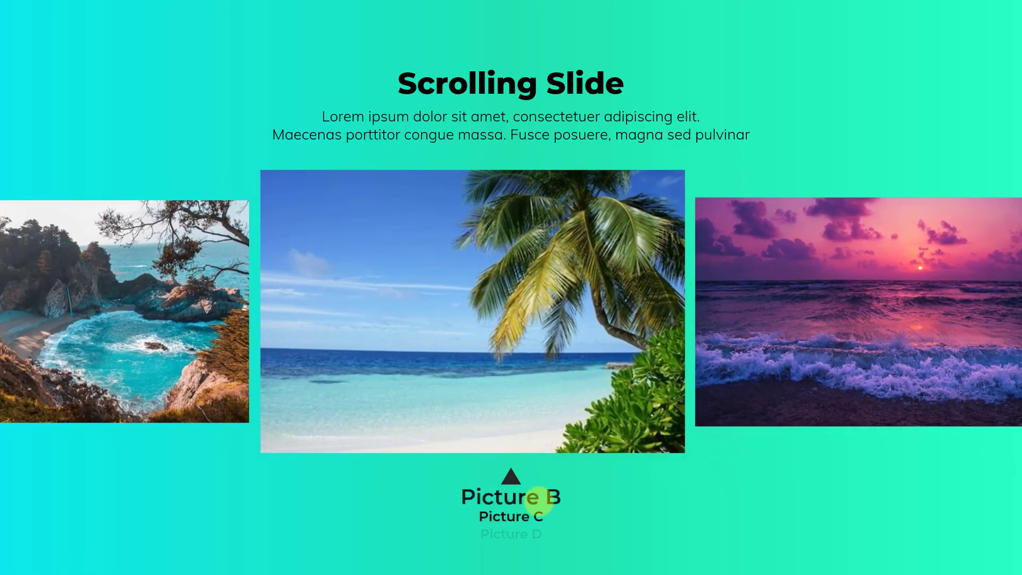
scroll(539, 500, up, 1)
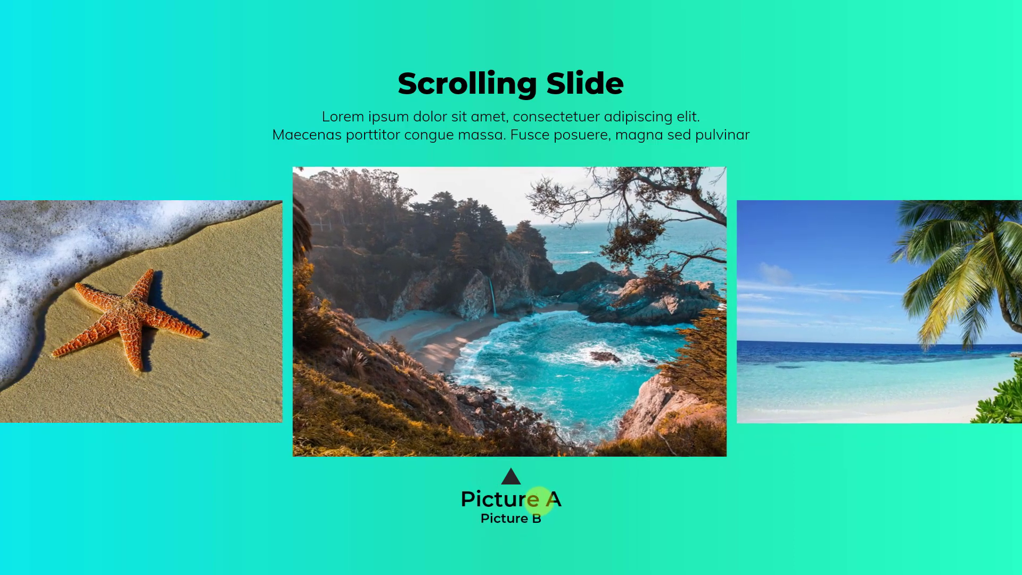
scroll(539, 500, down, 1)
scroll(538, 500, up, 1)
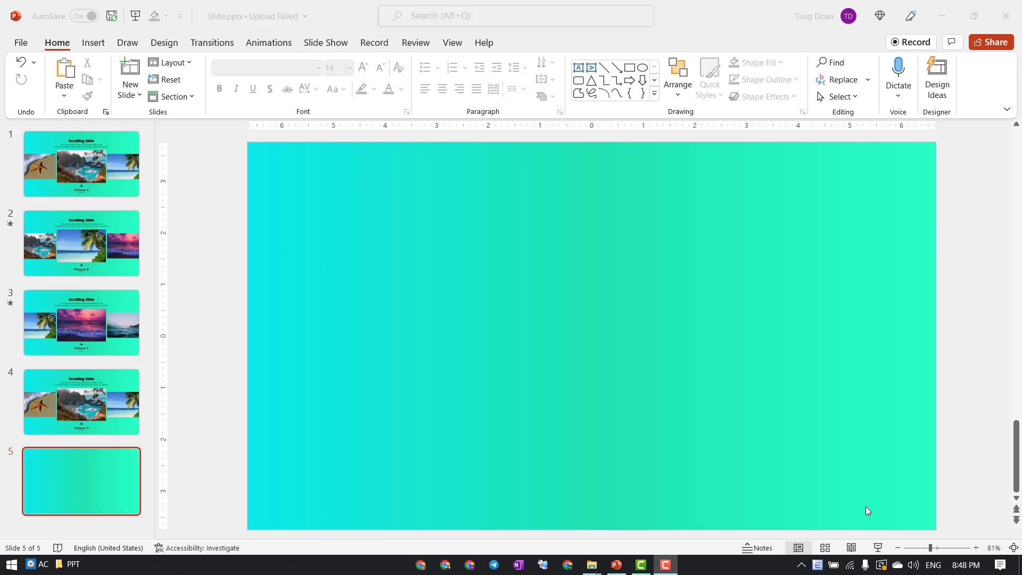
Copy the 'Scrolling Slide' title and lorem ipsum body from slide 1 and paste them onto slide 5.
click(100, 180)
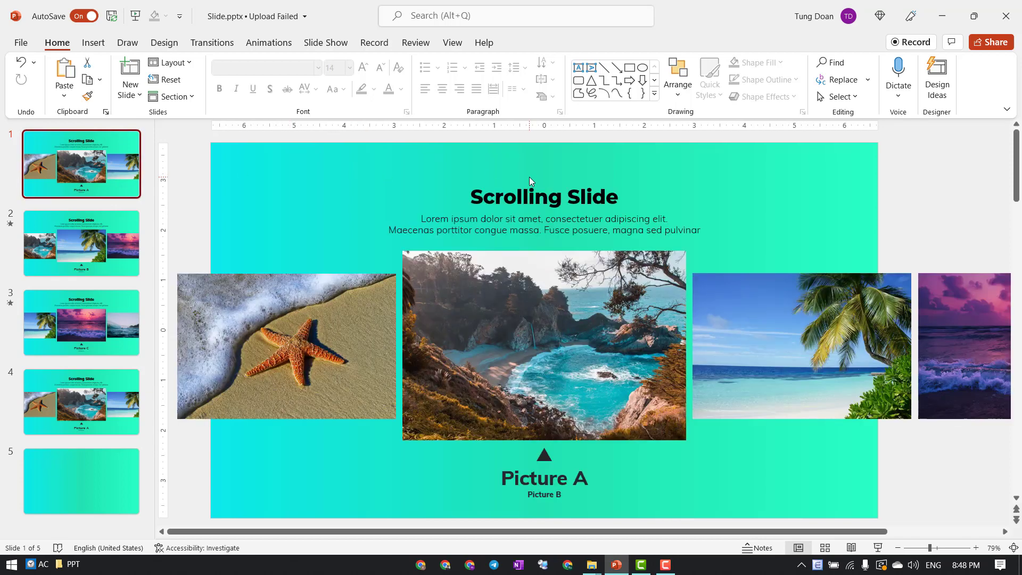
click(532, 197)
shift+click(517, 228)
key(ctrl+c)
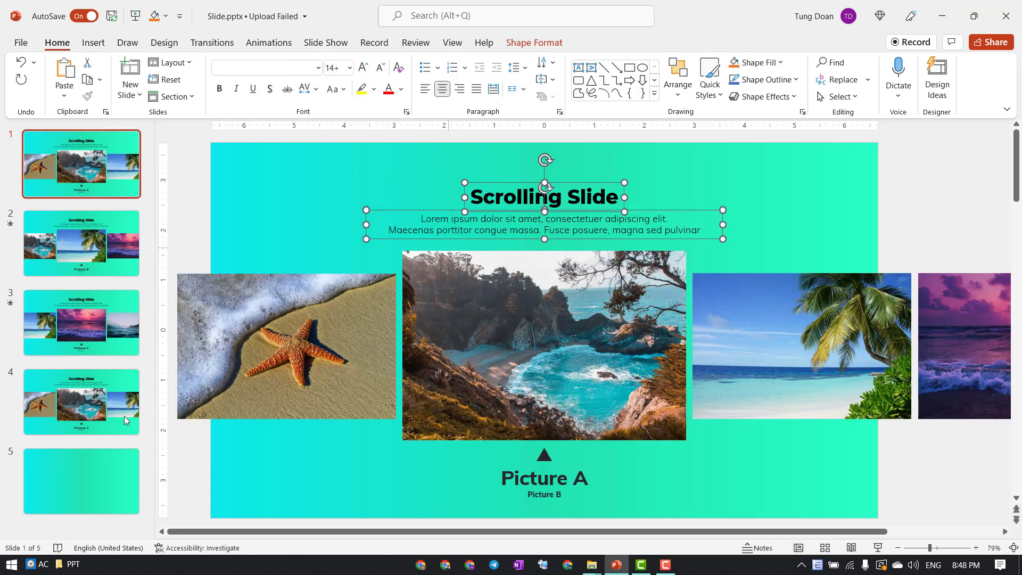
click(77, 488)
key(ctrl+v)
click(622, 369)
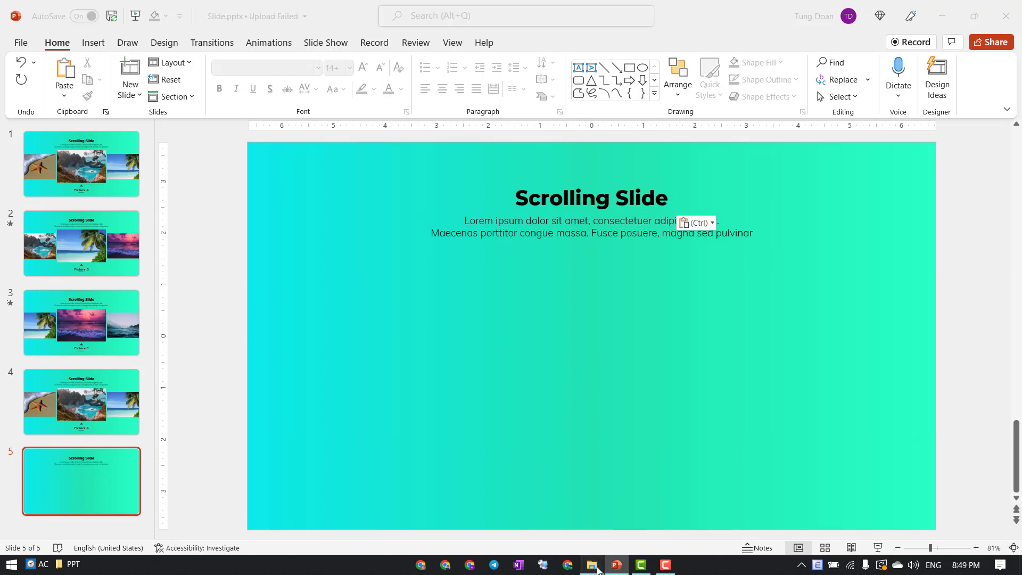
click(665, 495)
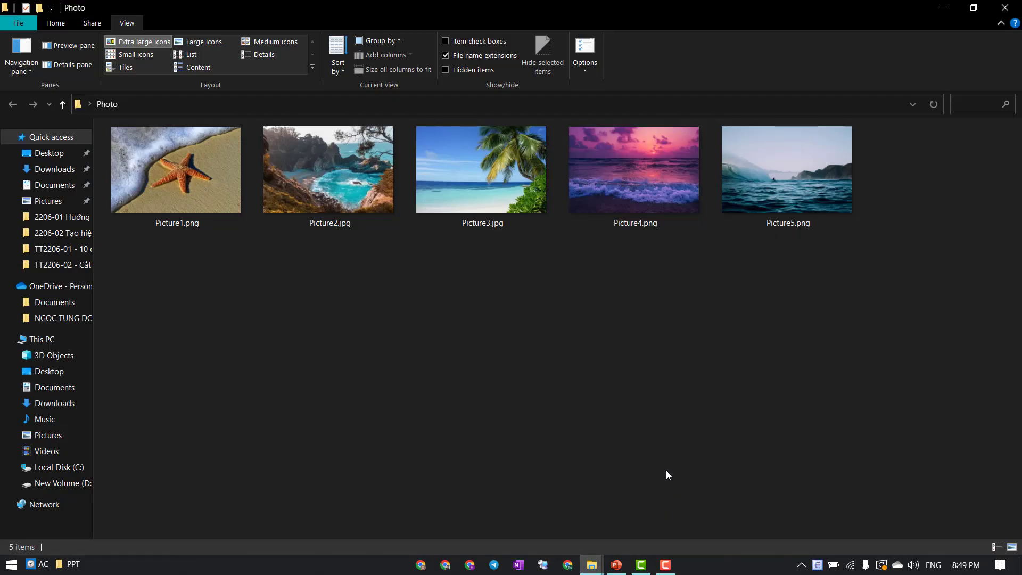
Select all five beach pictures in the Photo folder and drag them toward PowerPoint.
drag(958, 314, 142, 120)
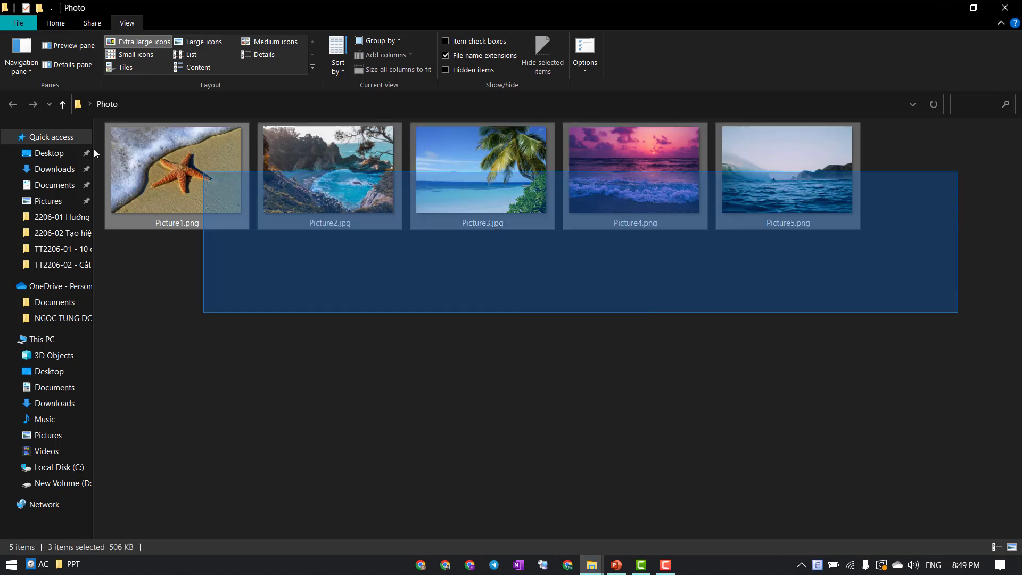
drag(281, 211, 621, 572)
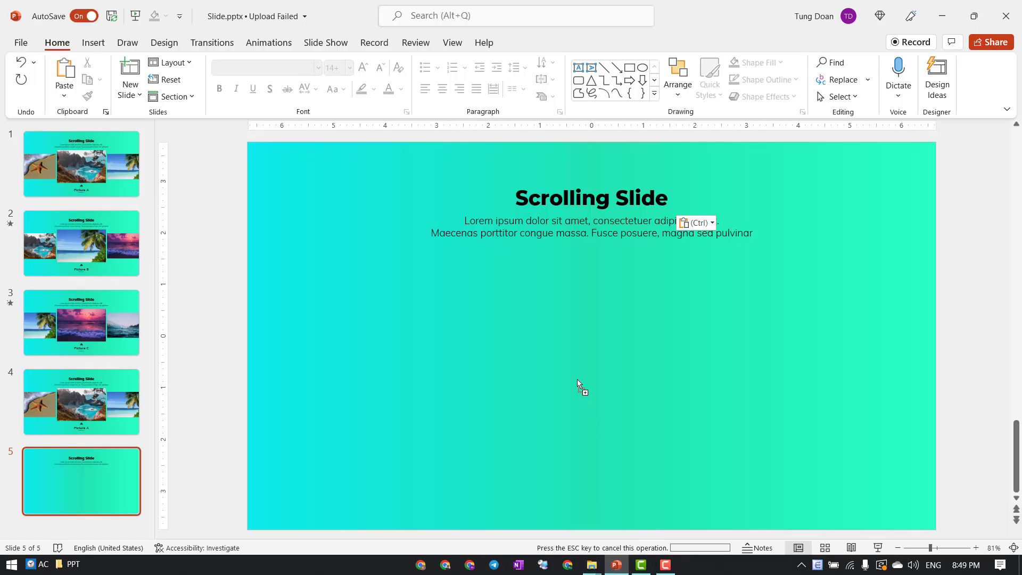
Drop the five beach photos onto slide 5, close Design Ideas, and spread the stacked pictures apart.
drag(621, 573, 577, 379)
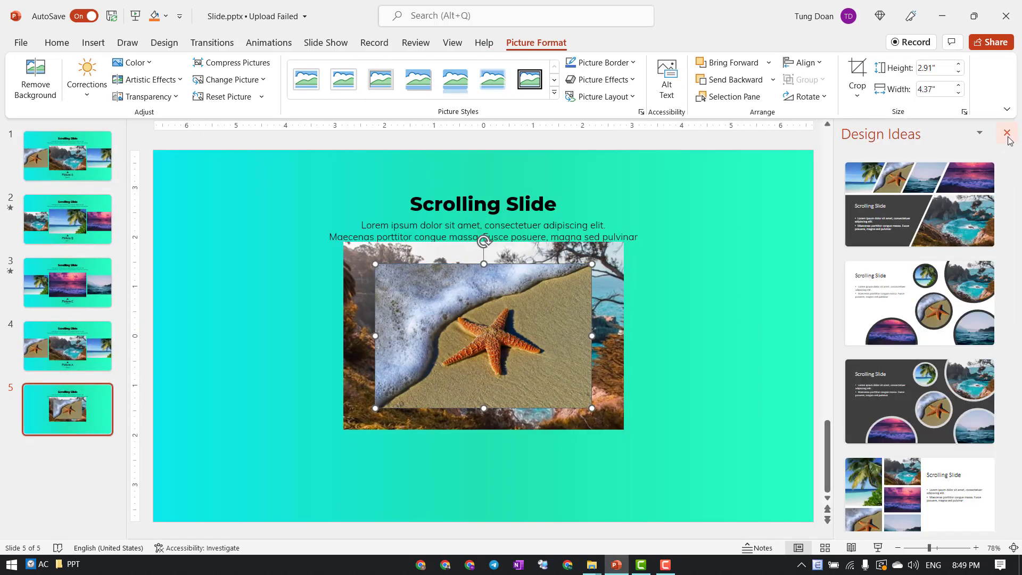
click(1006, 133)
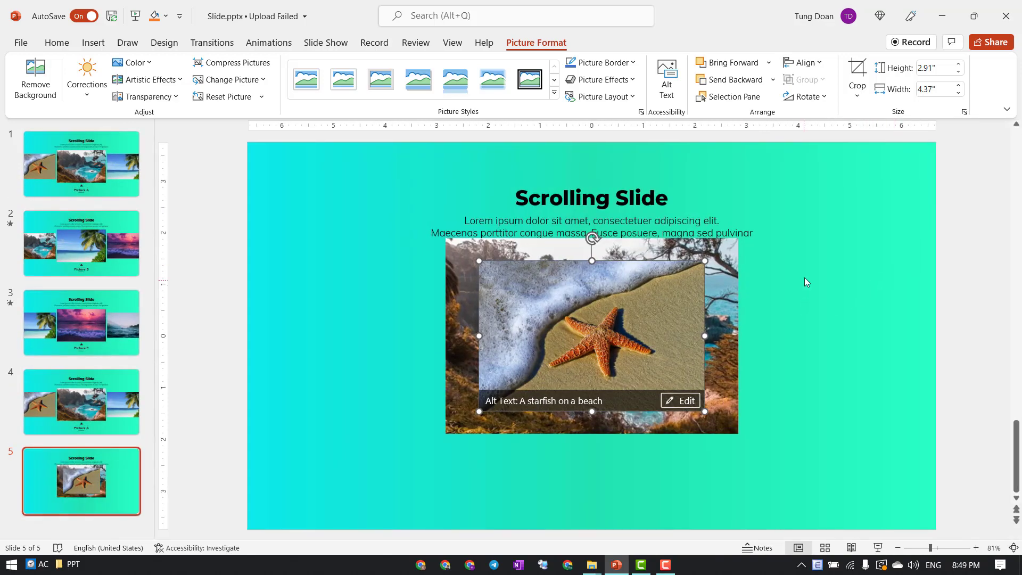
mouse_move(592, 335)
mouse_down()
mouse_move(910, 329)
mouse_move(766, 362)
mouse_up()
drag(565, 350, 891, 262)
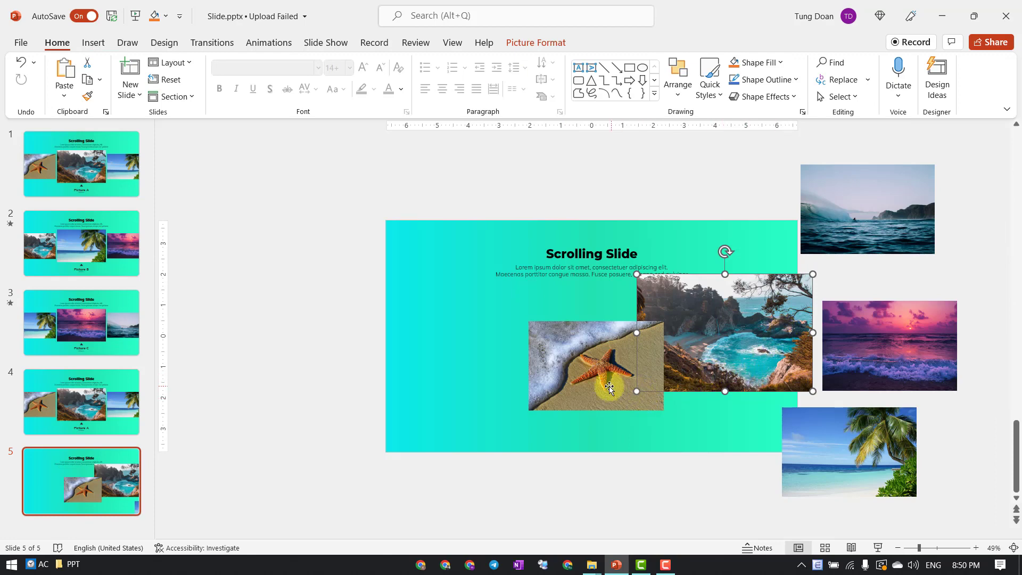
click(609, 388)
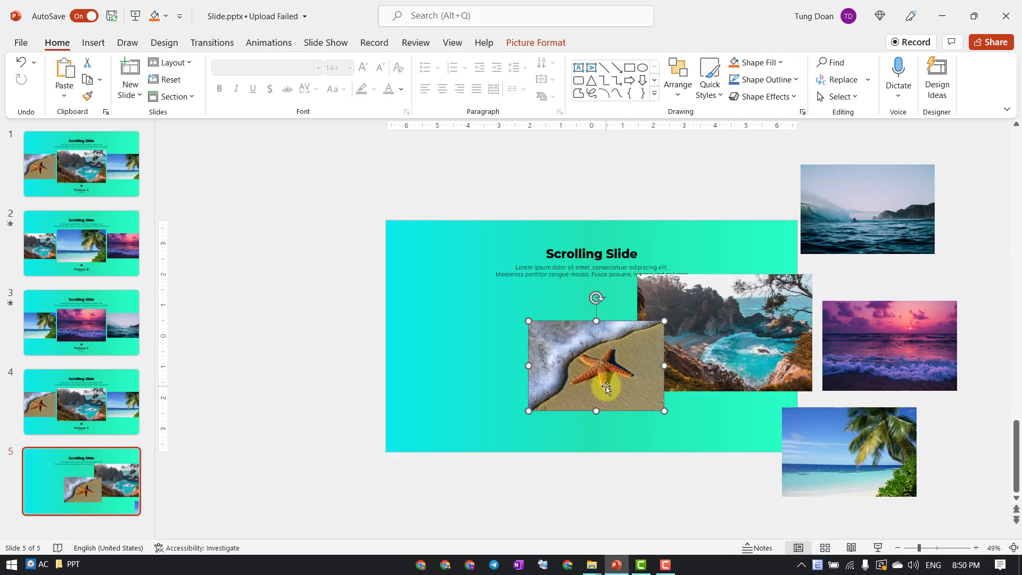
click(130, 314)
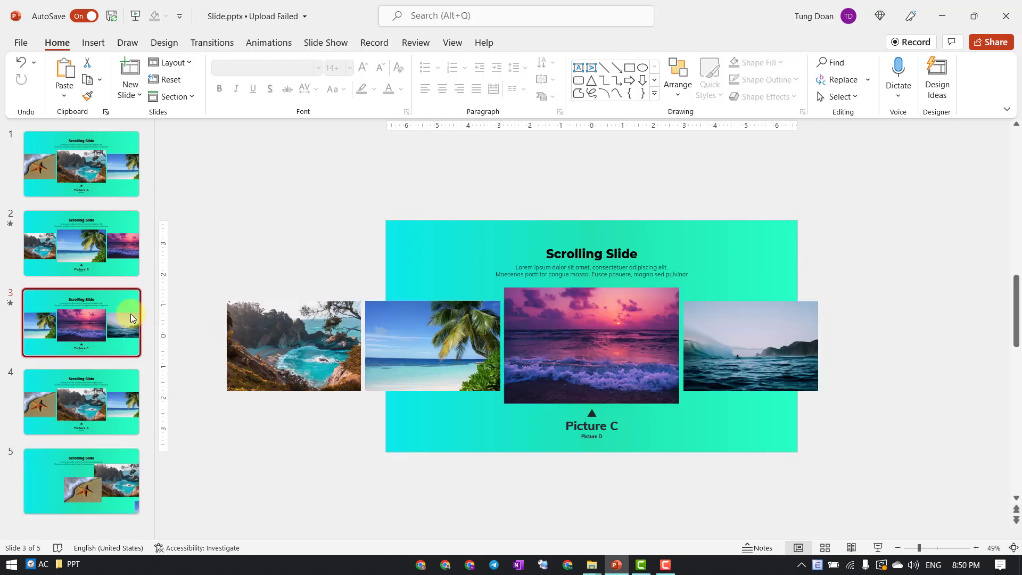
Run the slideshow from slide 1 to review the carousel, then end the show.
click(122, 172)
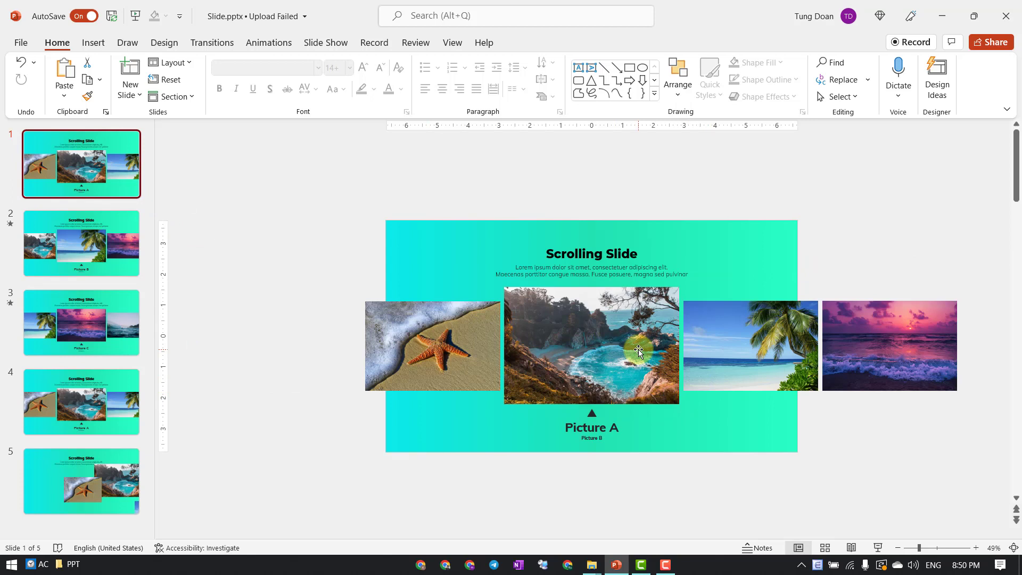
click(879, 547)
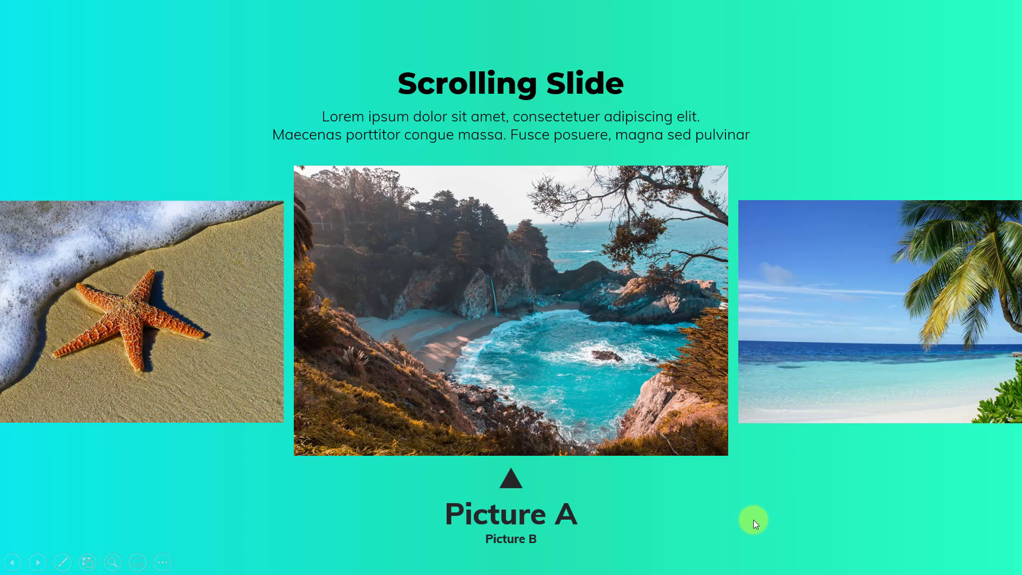
right_click(722, 523)
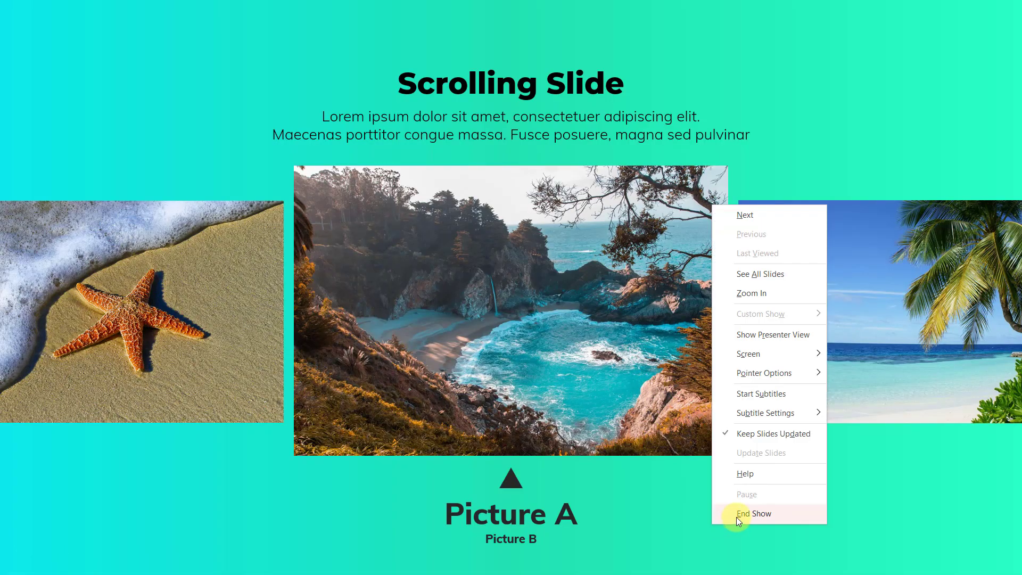
click(736, 516)
Move the starfish photo off-slide left and centre the coastal cove photo horizontally on slide 5.
click(691, 305)
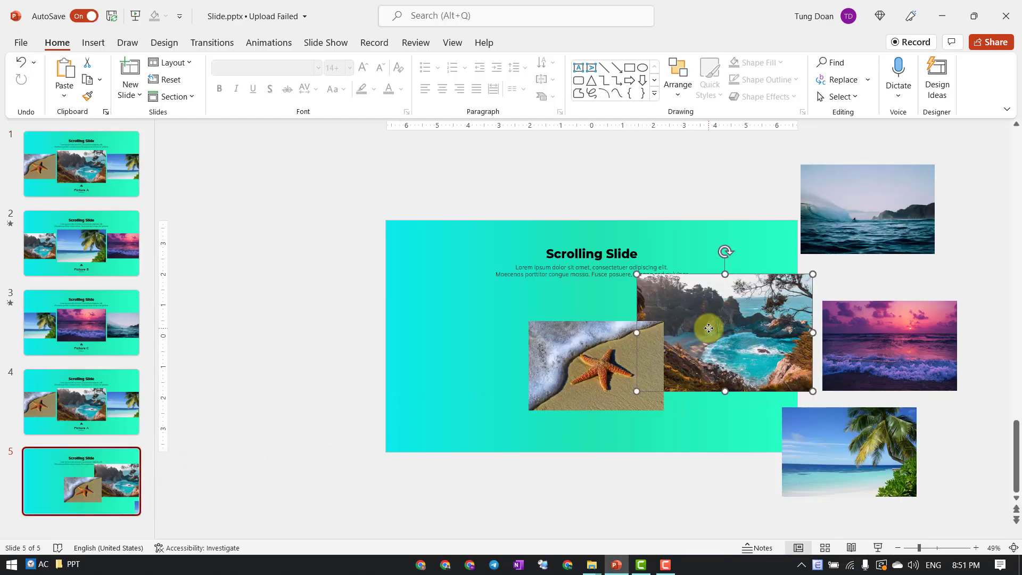
drag(597, 367, 338, 347)
mouse_move(681, 347)
mouse_down()
mouse_move(598, 369)
mouse_move(548, 361)
mouse_up()
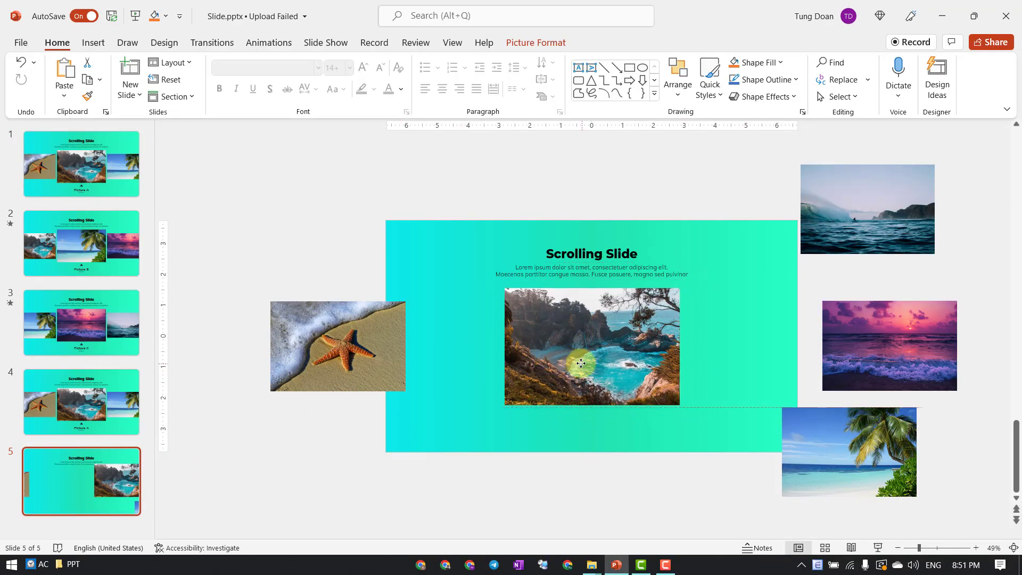
click(678, 80)
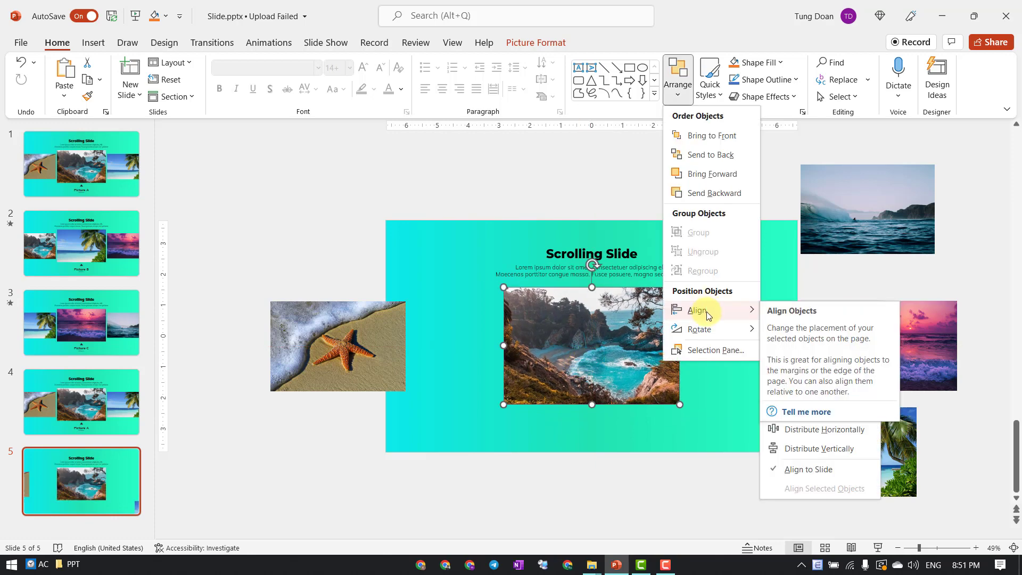
click(636, 130)
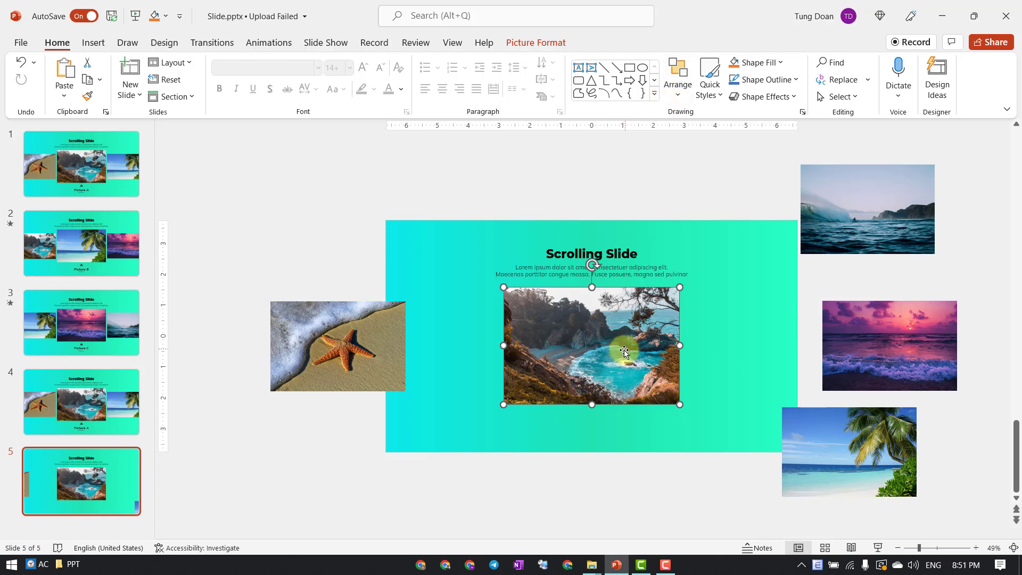
click(682, 86)
mouse_move(697, 310)
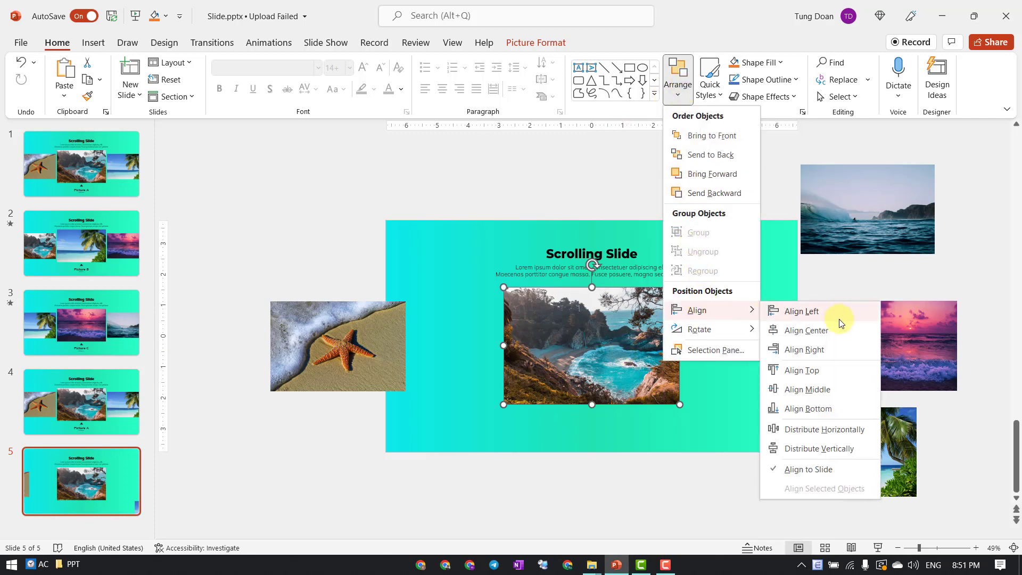
click(806, 330)
key(Tab)
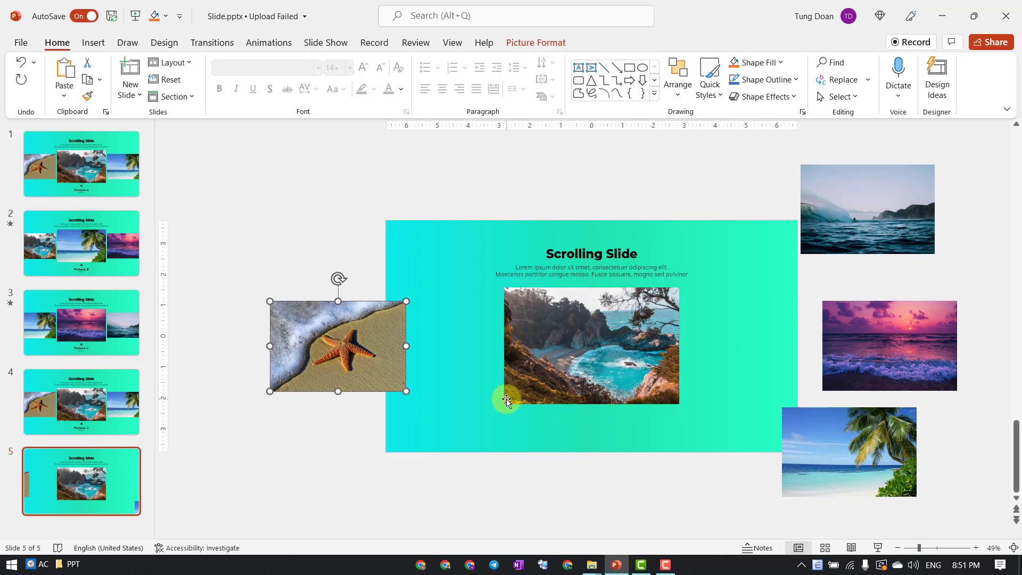
Line up starfish, palm beach and sunset photos in a row around the cove, with the wave photo off-slide.
drag(347, 357, 442, 356)
drag(844, 231, 841, 256)
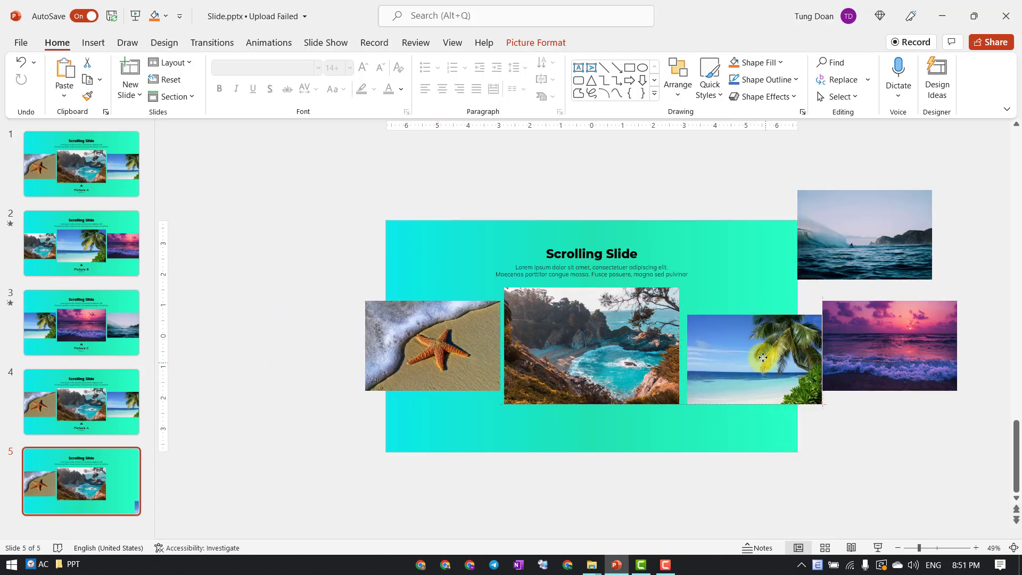
drag(868, 461, 770, 354)
click(865, 374)
drag(864, 375, 900, 380)
drag(859, 214, 907, 192)
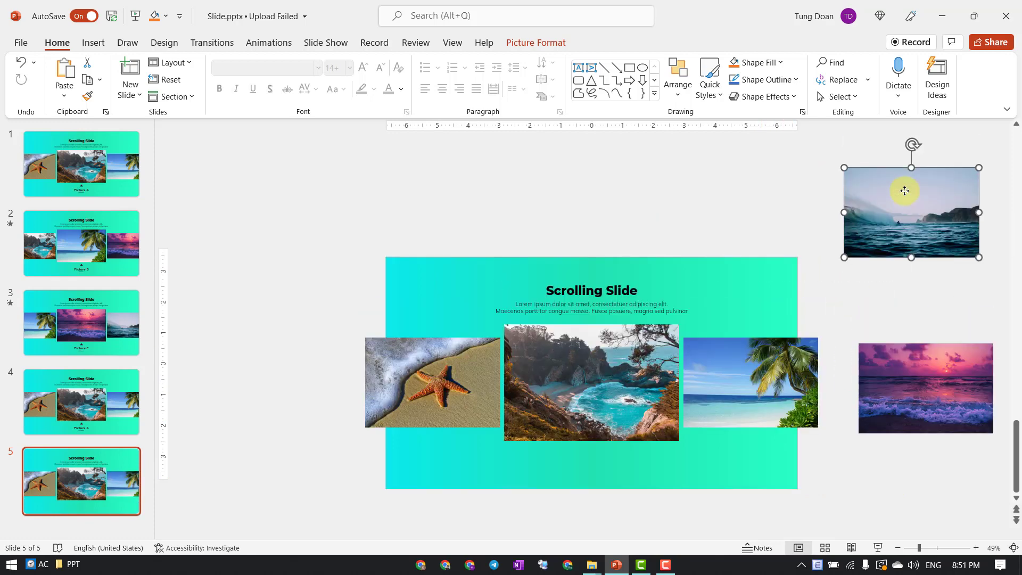
click(887, 549)
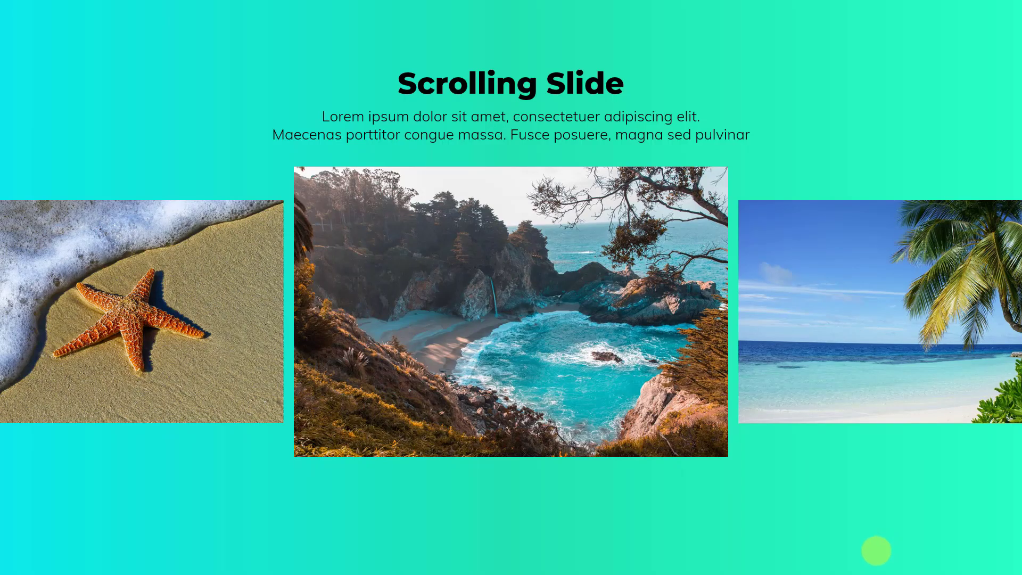
key(Escape)
drag(884, 399, 846, 394)
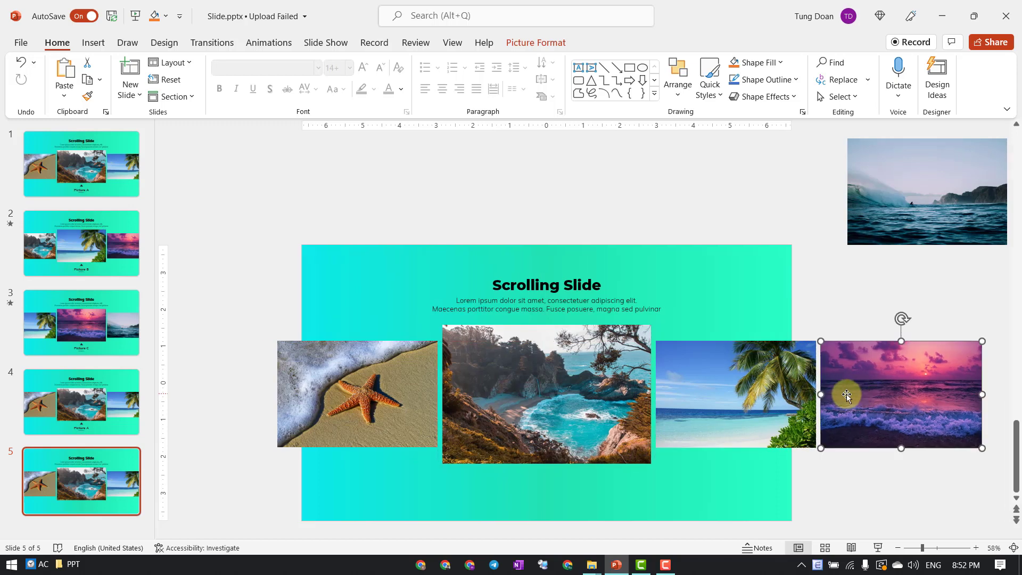
click(846, 312)
Clear the photo selection and duplicate slide 5 with Ctrl+D to create slide 6.
click(848, 365)
click(808, 318)
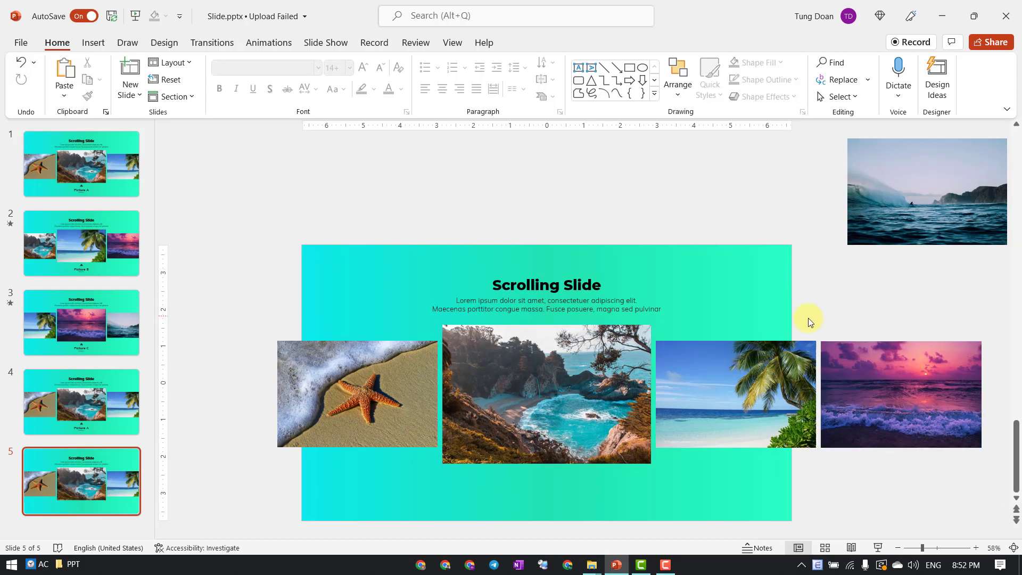
click(850, 378)
key(Escape)
click(110, 490)
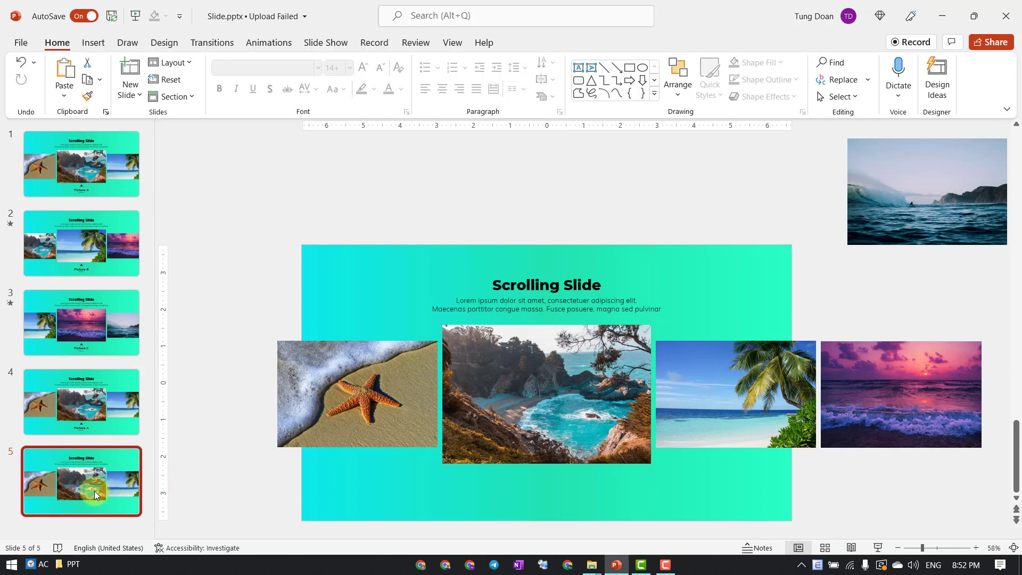
key(ctrl+d)
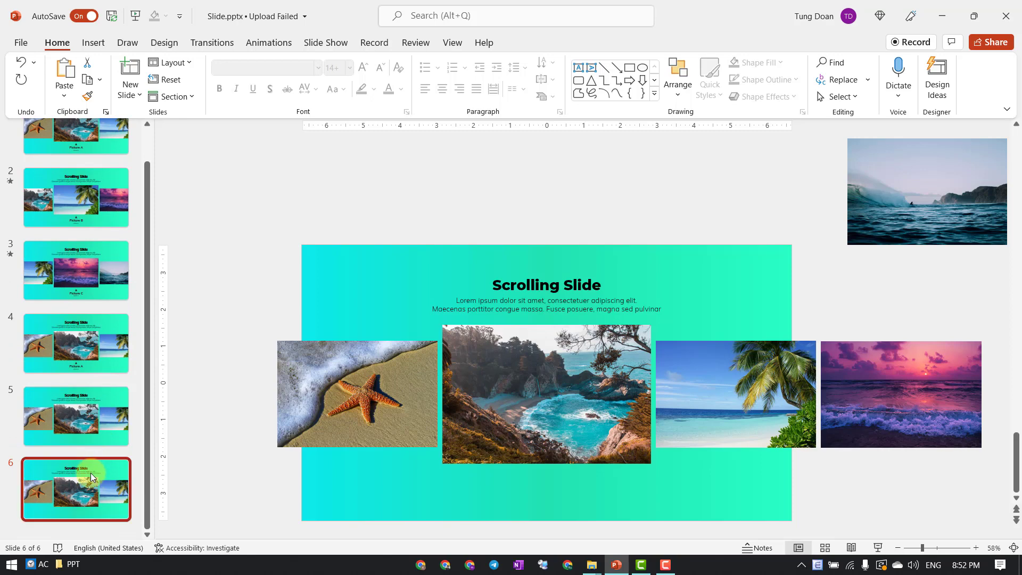
click(387, 296)
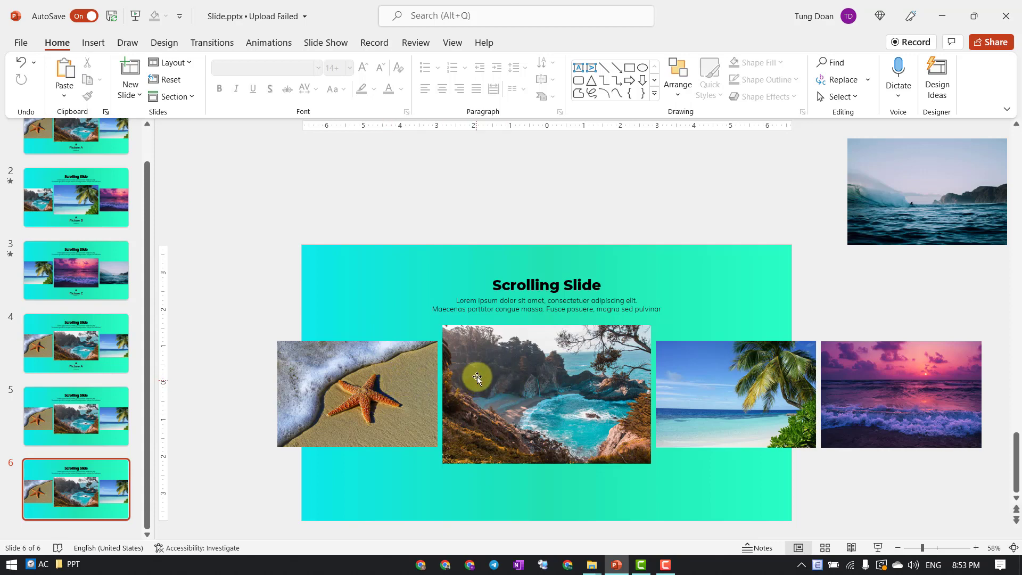
Place a copy of the starfish photo just left of the original on slide 6.
click(359, 391)
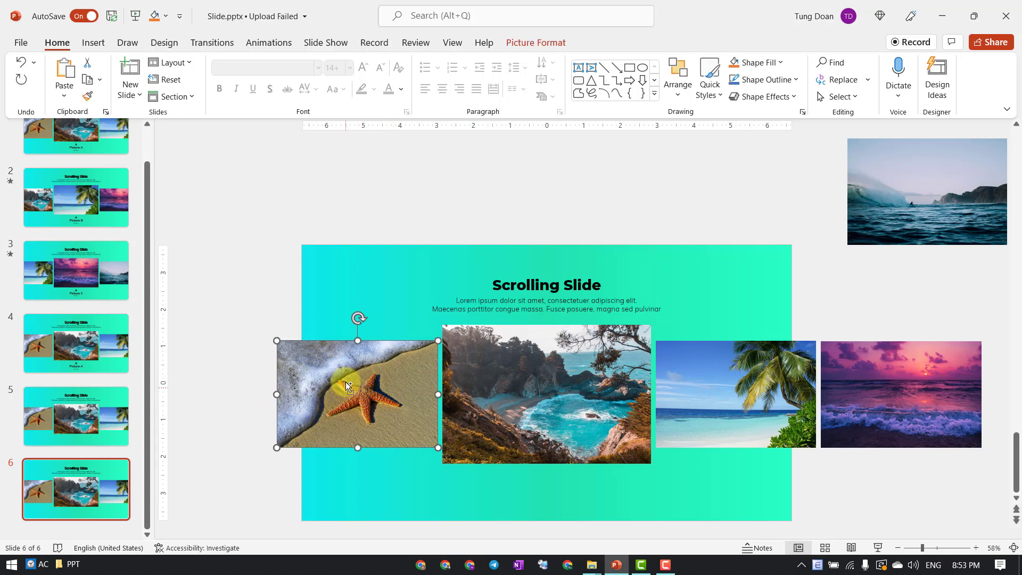
ctrl+scroll(746, 520, down, 1)
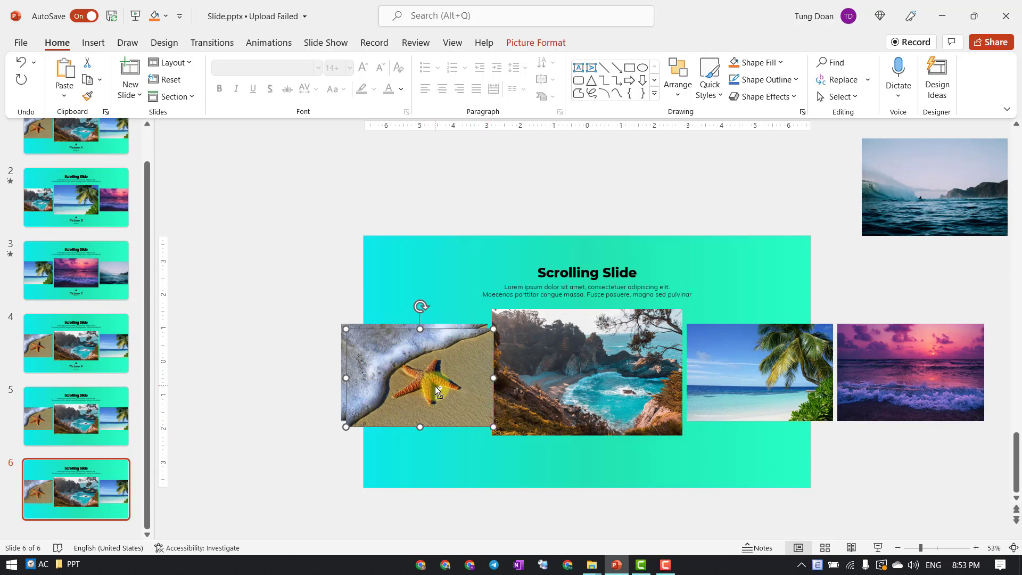
drag(426, 380, 286, 382)
click(297, 300)
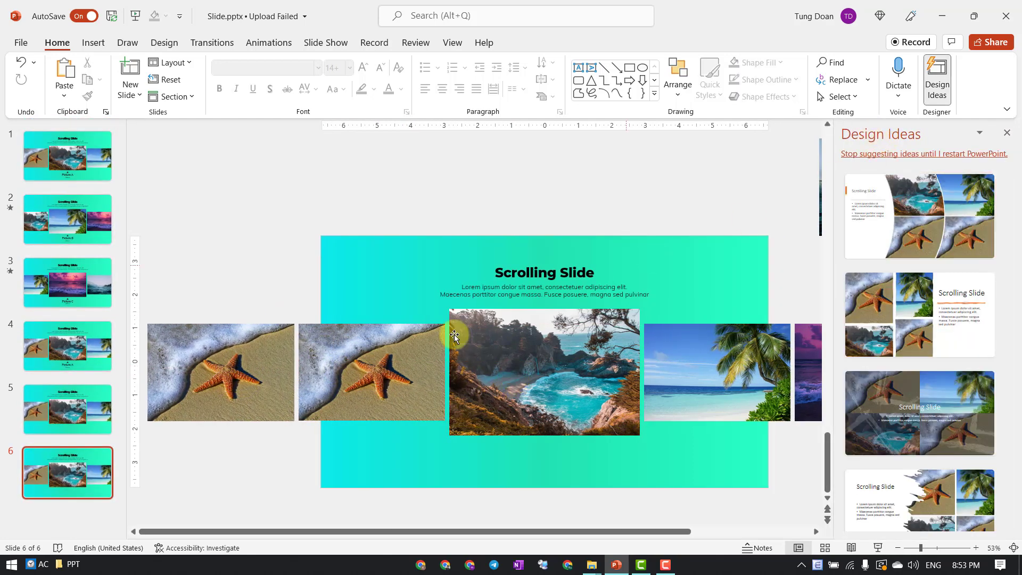
click(373, 353)
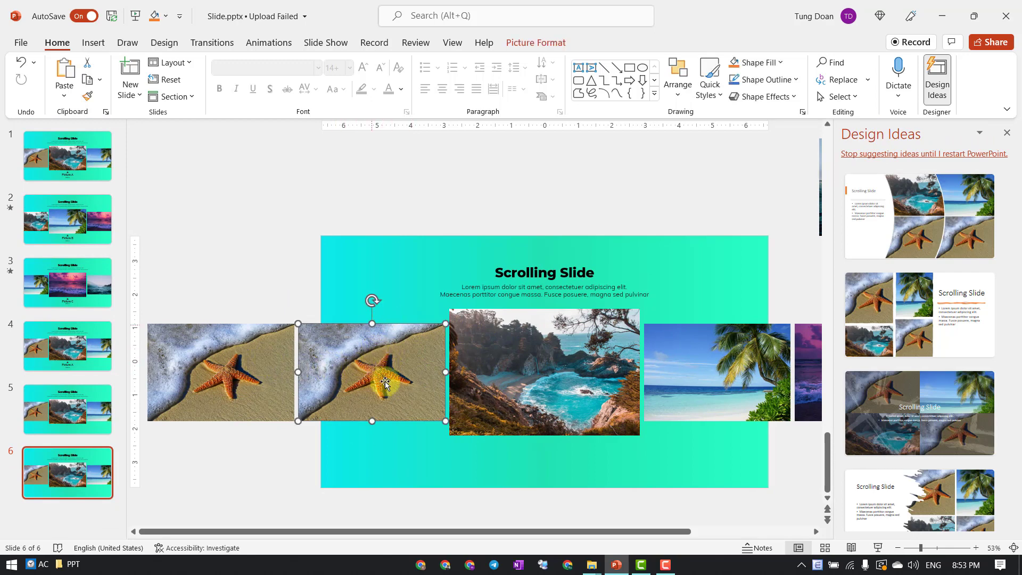
click(551, 350)
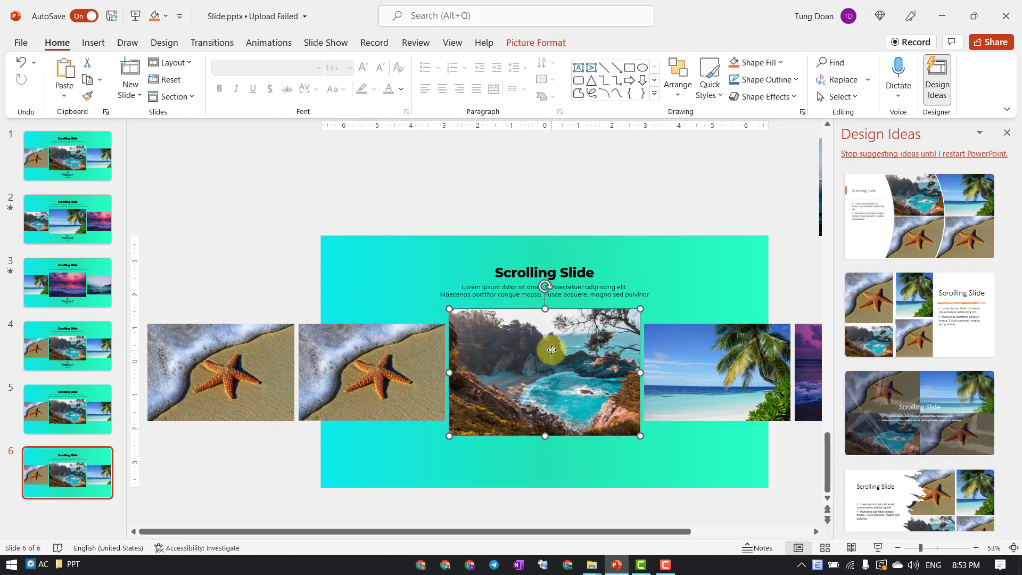
Copy the cove photo and use it to replace the second starfish photo.
right_click(490, 343)
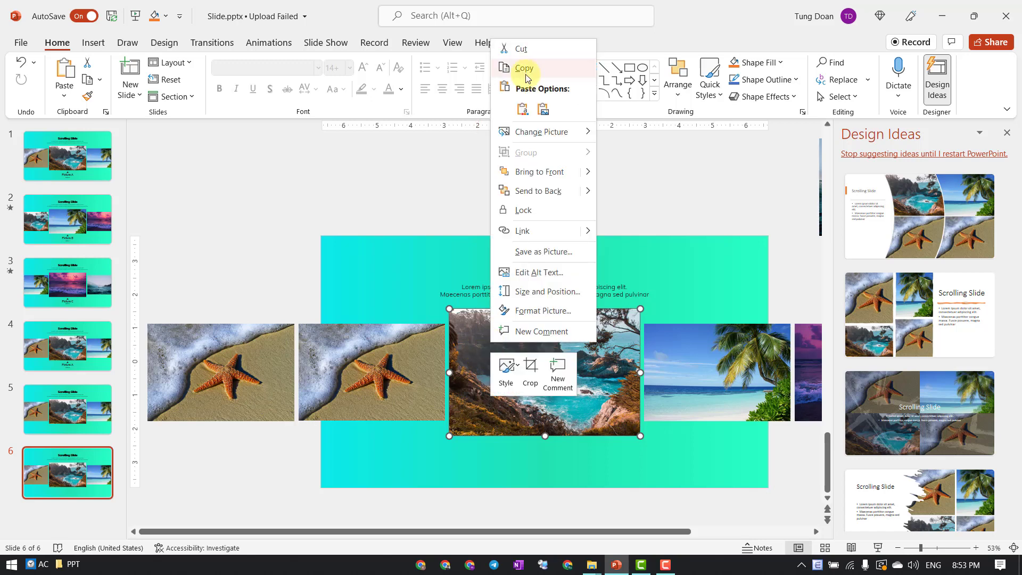
click(526, 74)
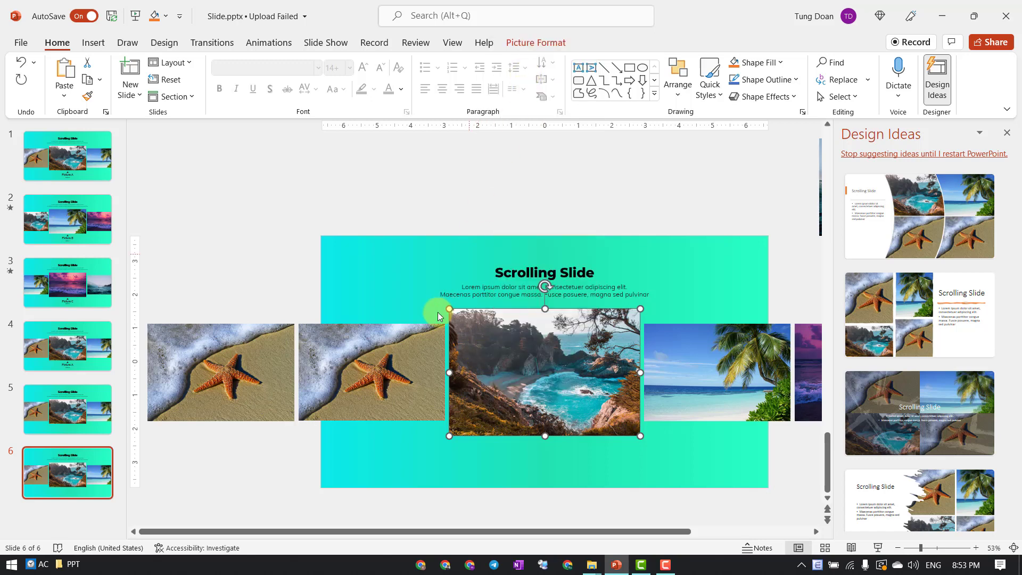
click(382, 362)
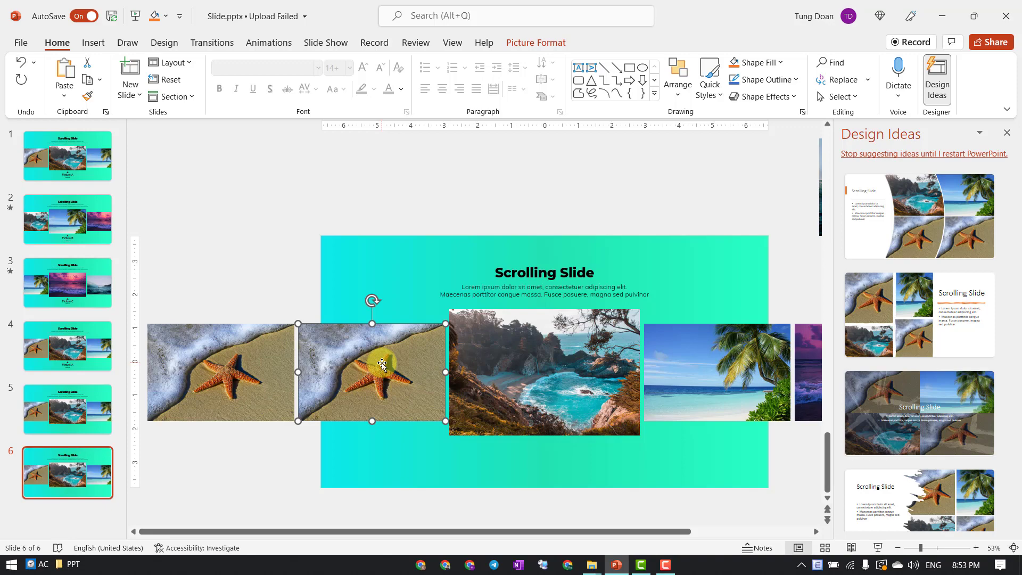
right_click(382, 362)
mouse_move(414, 171)
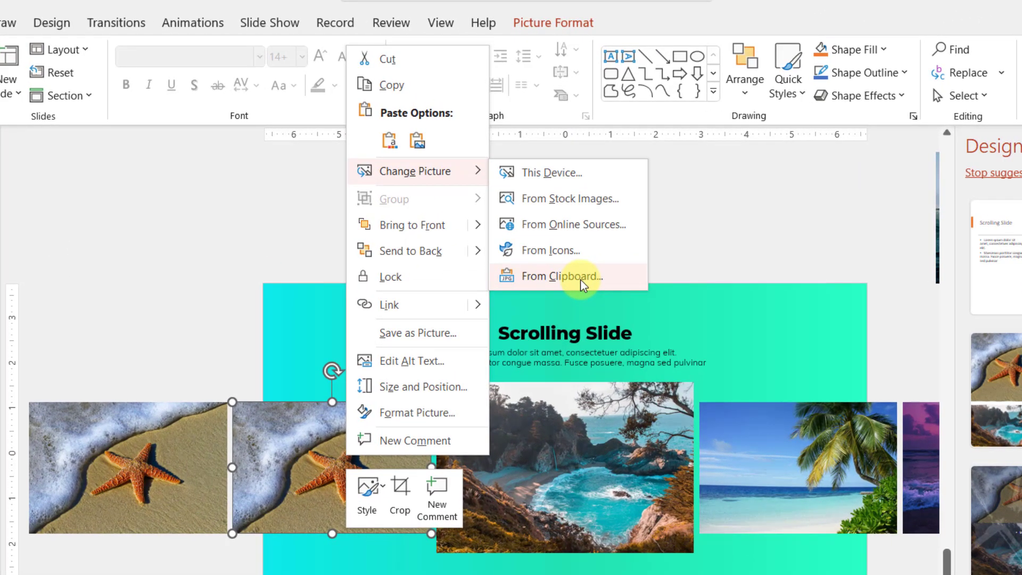
click(581, 282)
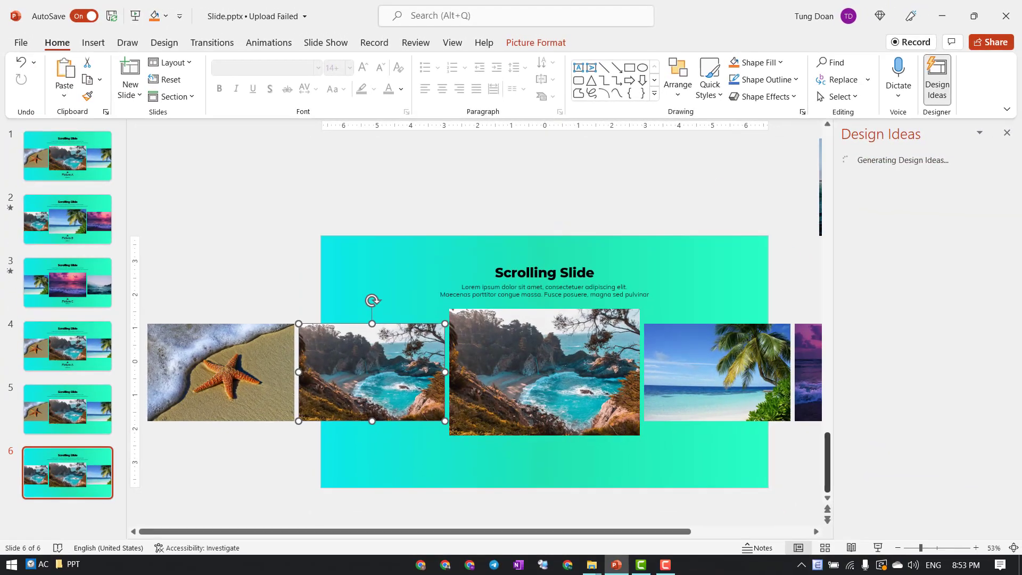
click(1010, 133)
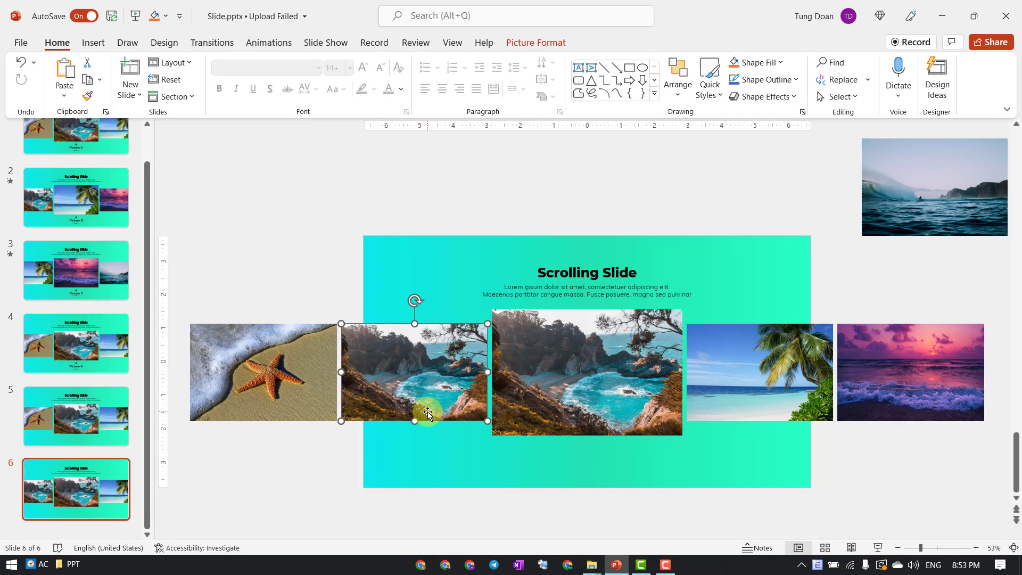
key(Tab)
Copy the palm beach photo and swap it into the enlarged central picture.
click(590, 367)
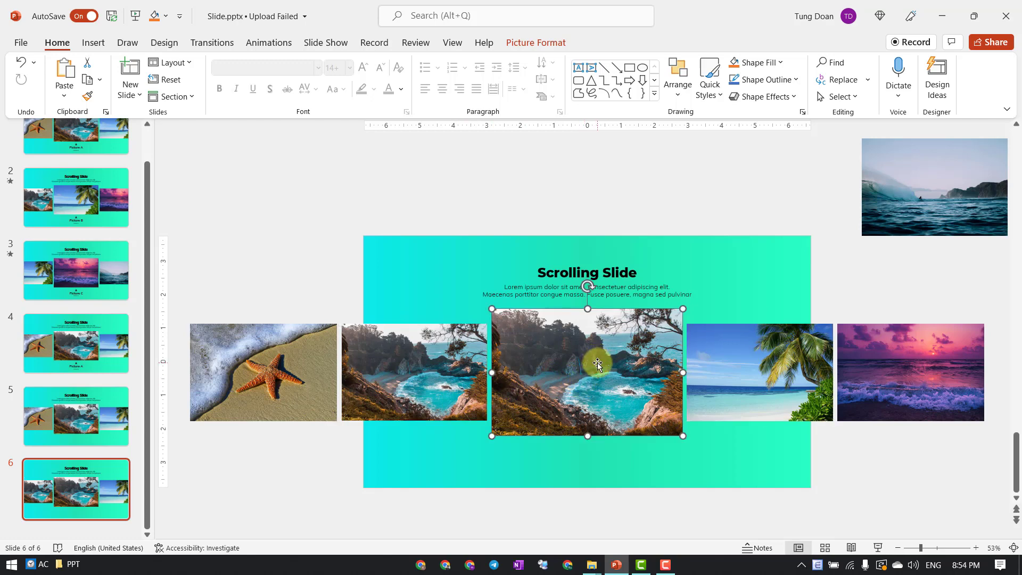
click(754, 362)
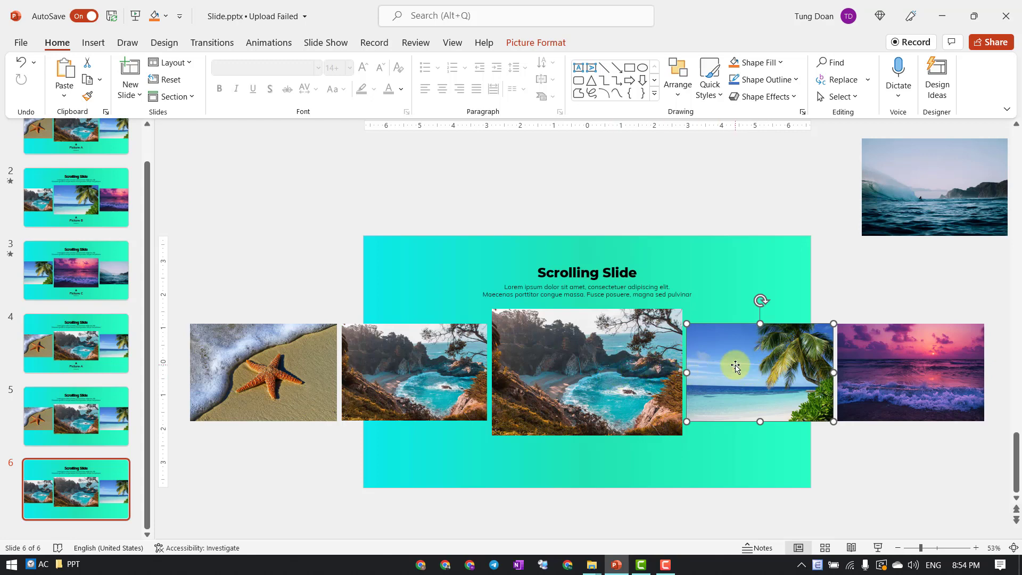
right_click(741, 354)
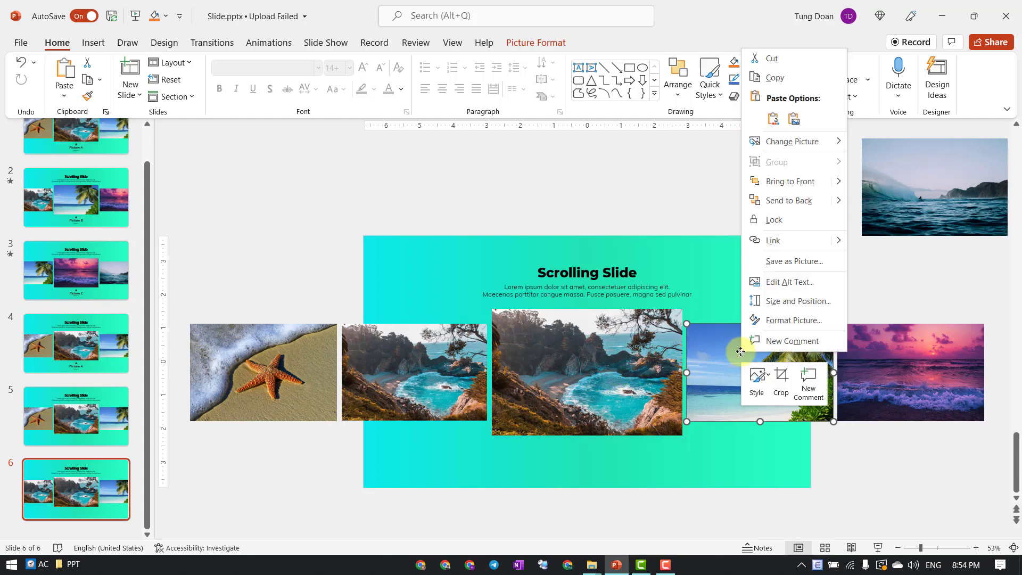
click(783, 85)
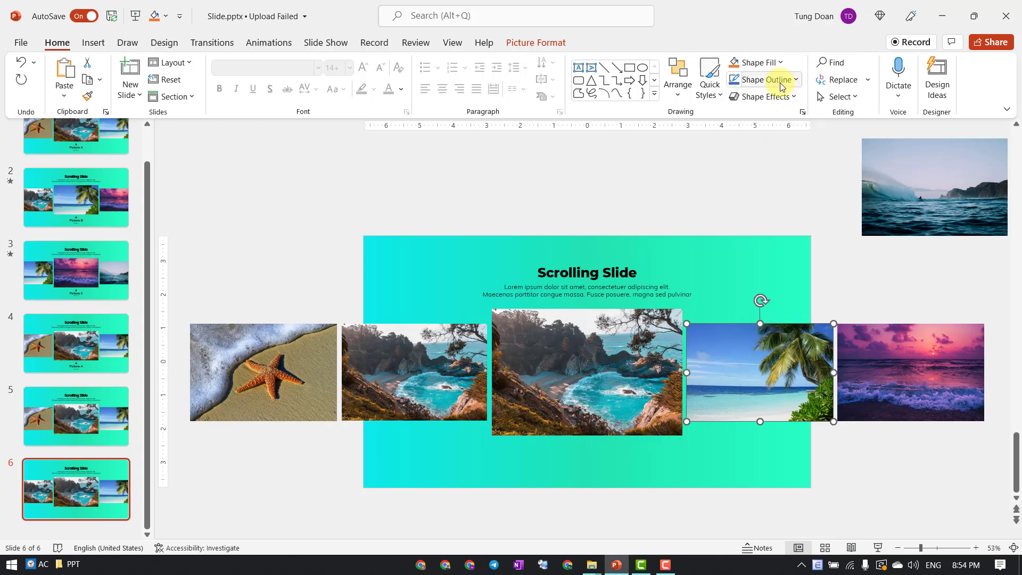
click(581, 364)
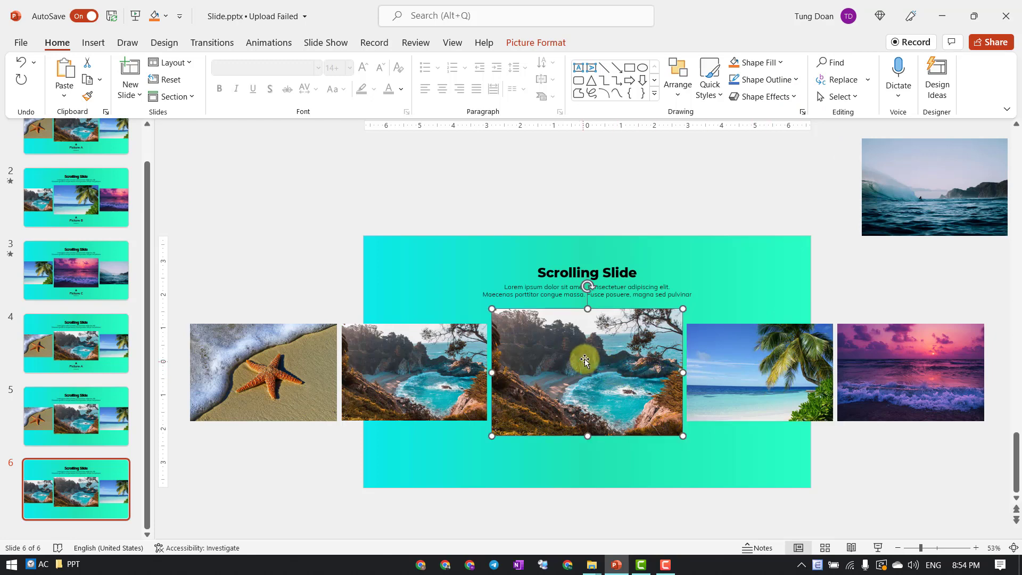
right_click(584, 359)
mouse_move(636, 149)
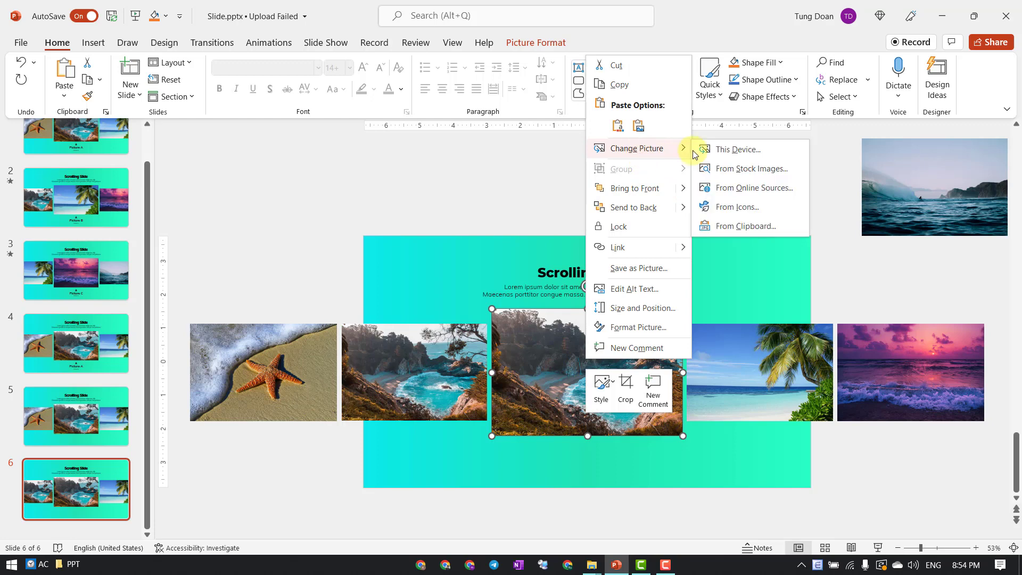
click(767, 225)
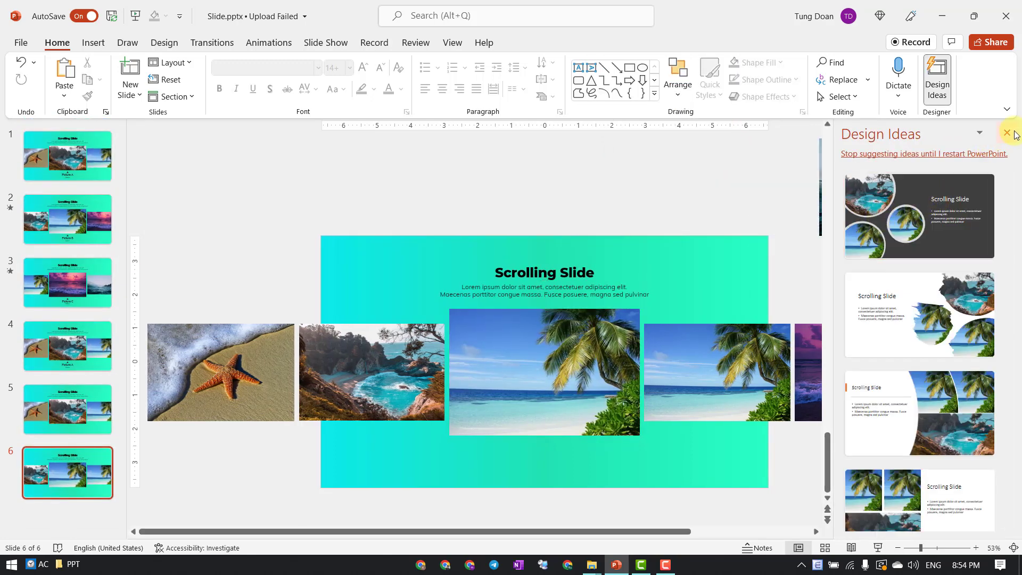
click(1015, 132)
Replace the palm photo right of centre with the sunset image.
click(808, 367)
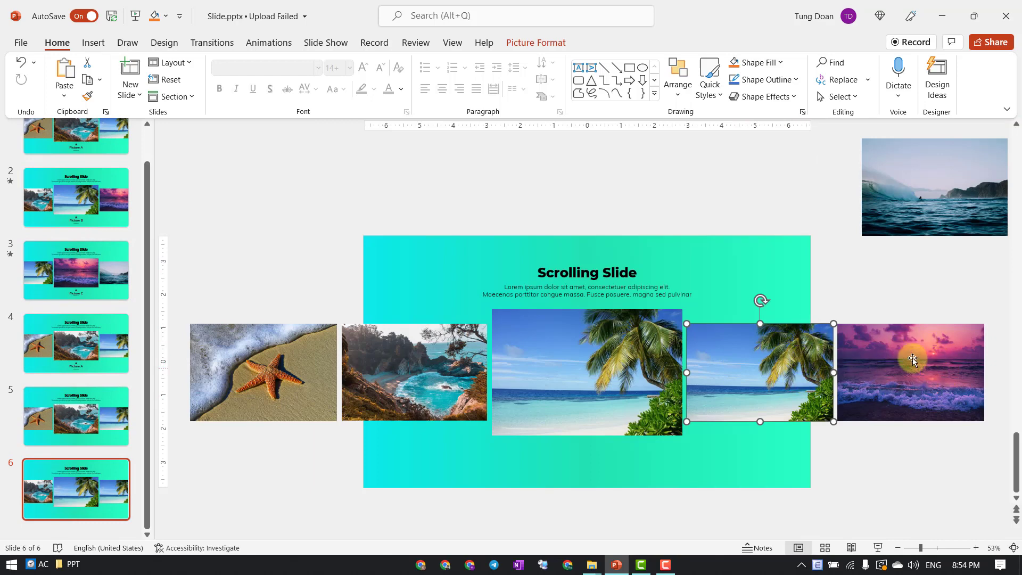
right_click(787, 373)
click(937, 239)
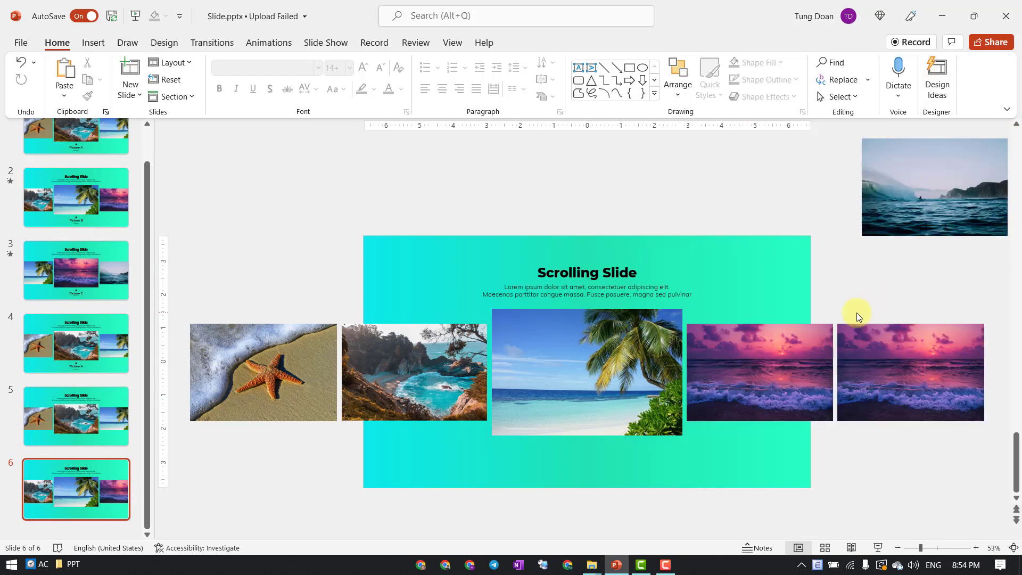
click(878, 335)
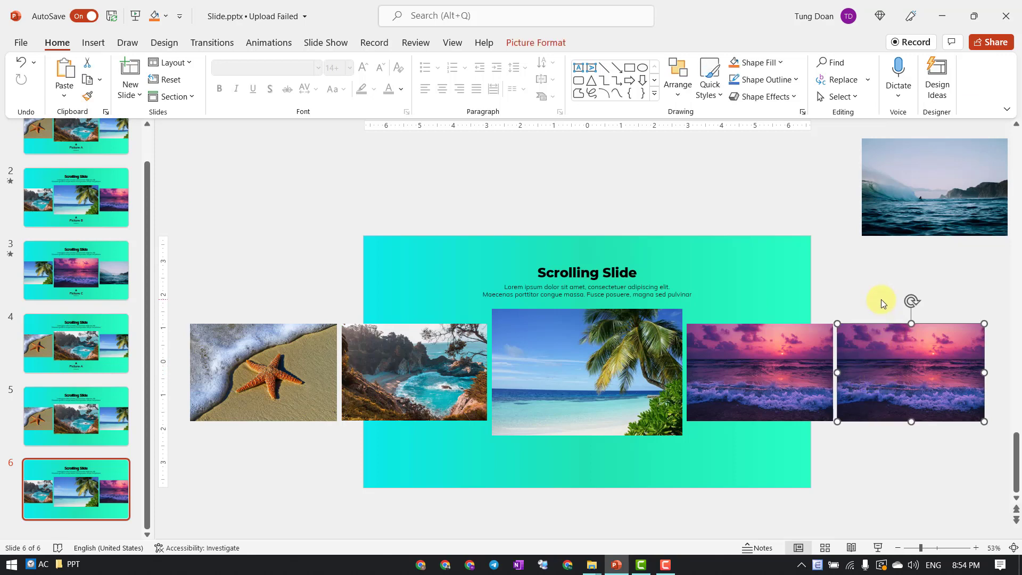
Change the rightmost picture to the wave photo and delete the leftover wave copy above the slide.
drag(890, 206, 849, 234)
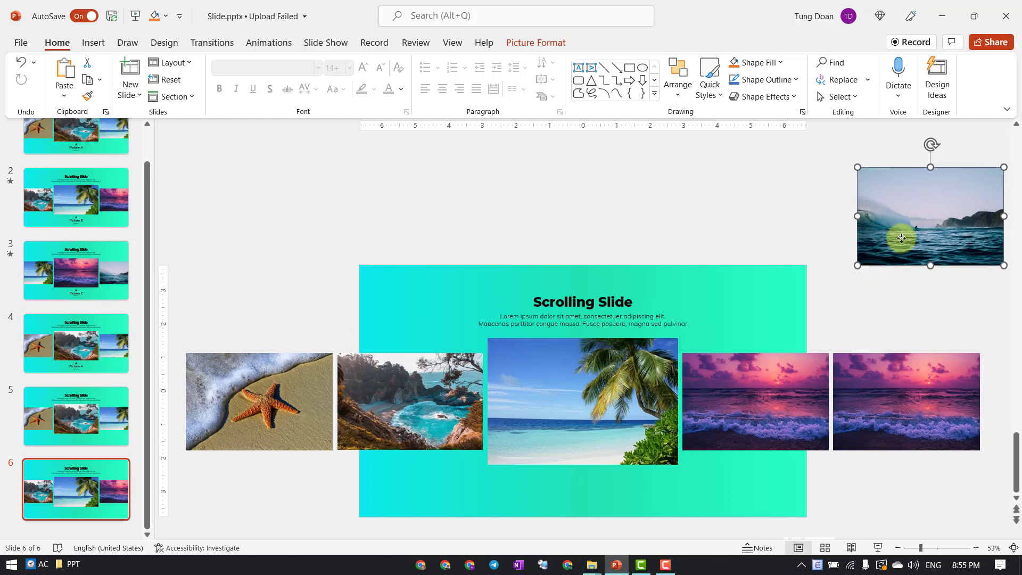
right_click(882, 234)
click(892, 247)
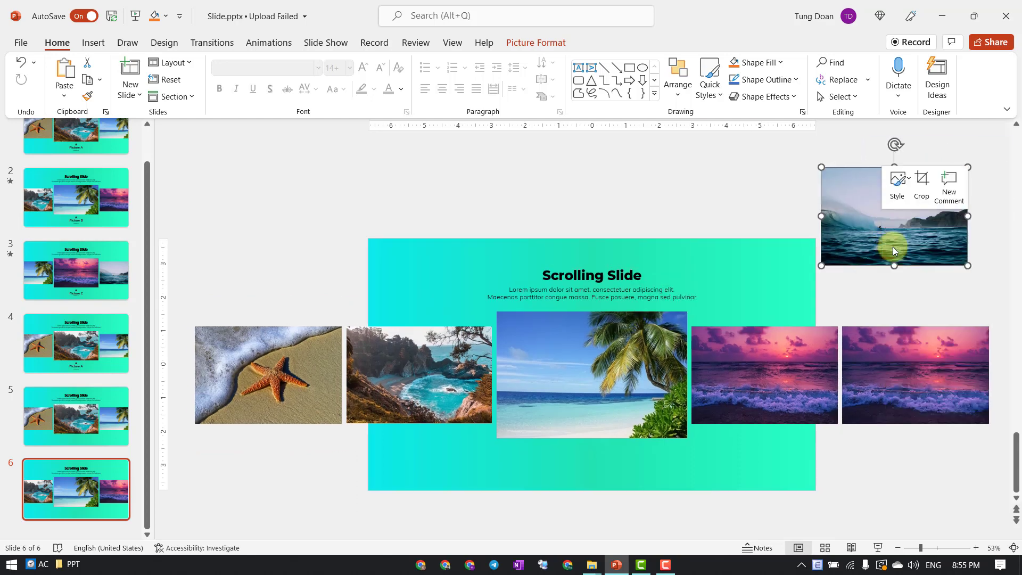
click(897, 357)
scroll(897, 357, down, 1)
right_click(888, 339)
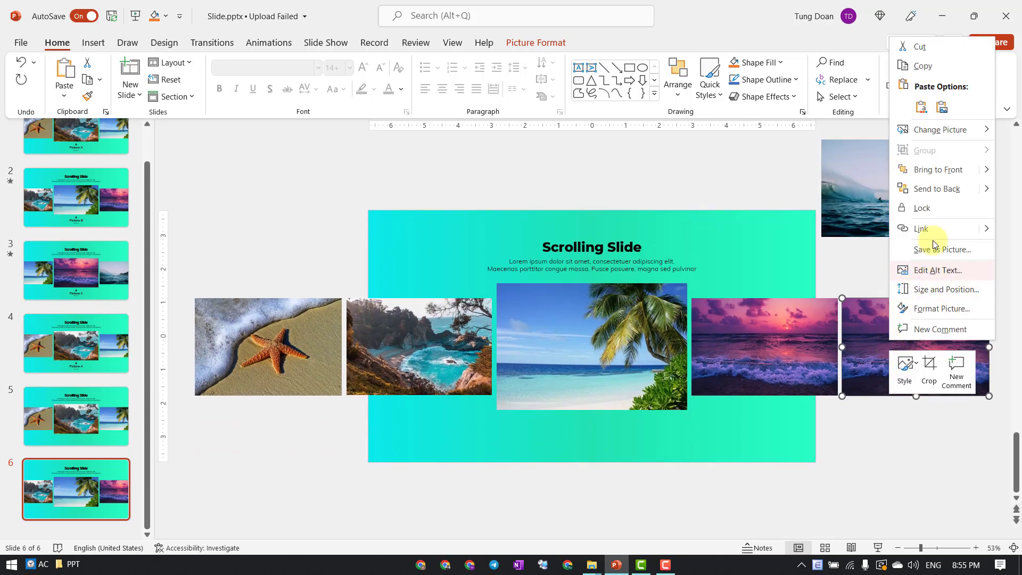
mouse_move(940, 129)
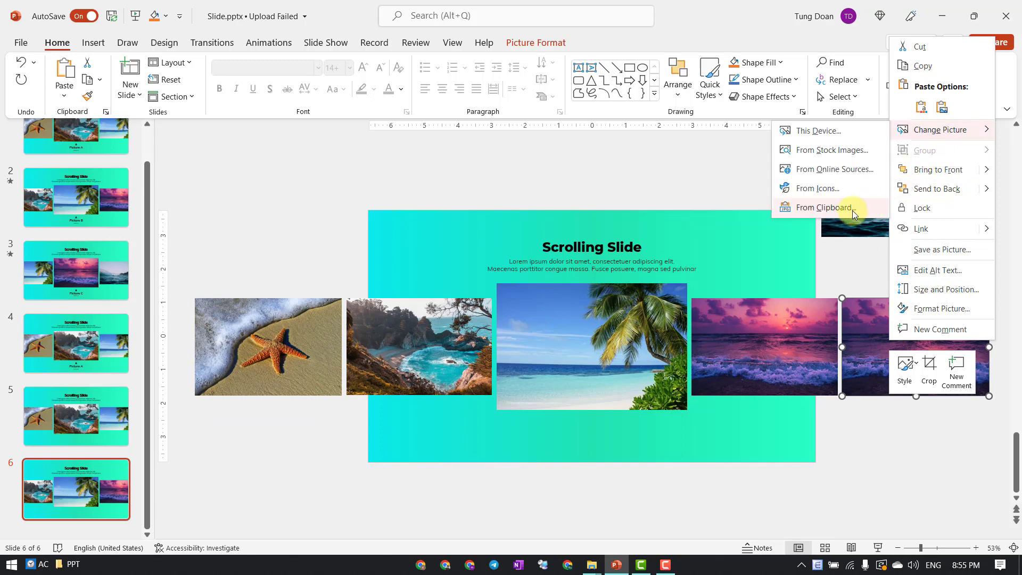
click(874, 208)
click(894, 212)
scroll(894, 211, up, 1)
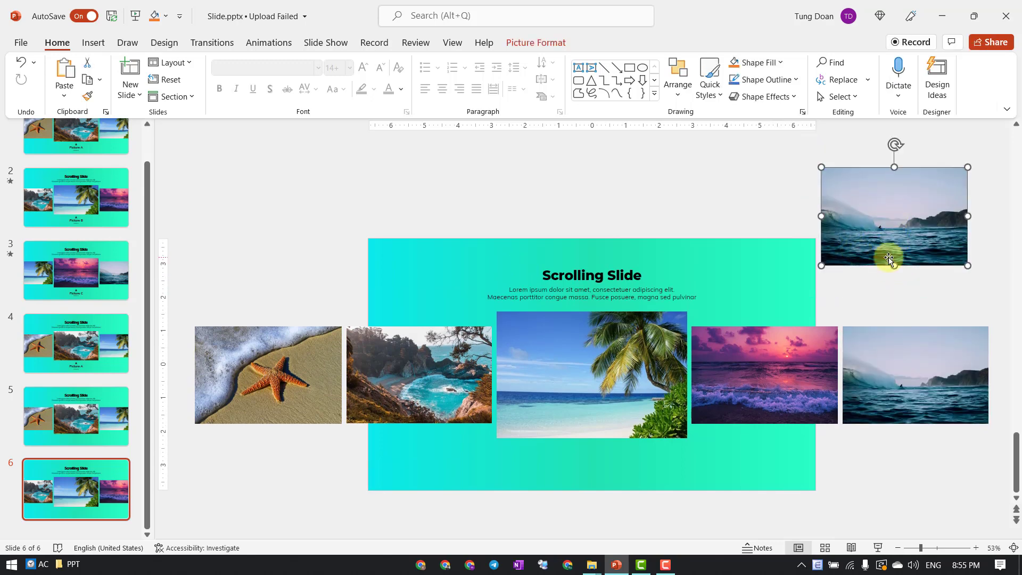
key(Delete)
scroll(888, 259, down, 1)
click(76, 485)
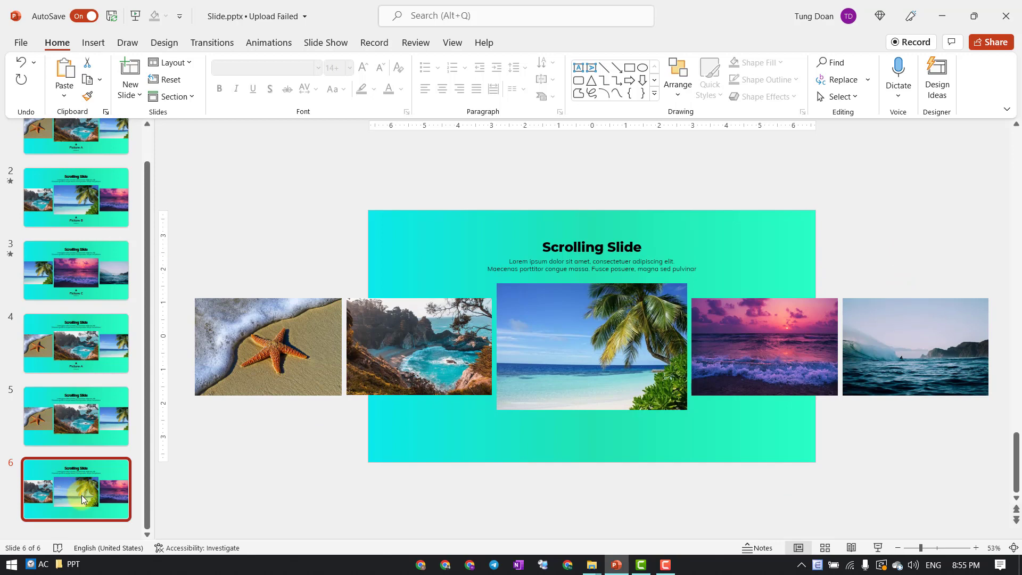
Duplicate slide 6 as slide 7 and delete the extra wave picture at the far right.
key(ctrl+d)
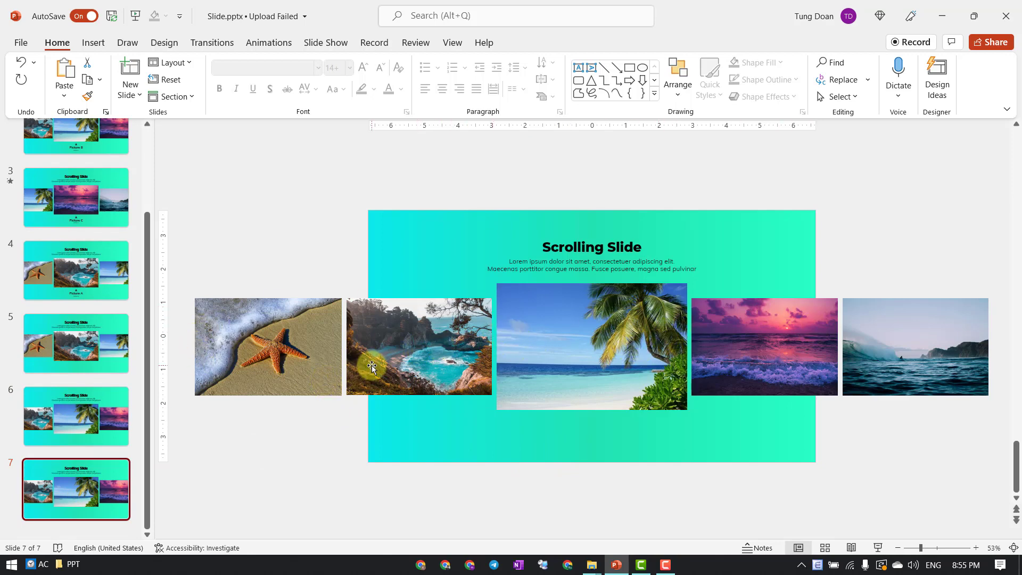
right_click(319, 347)
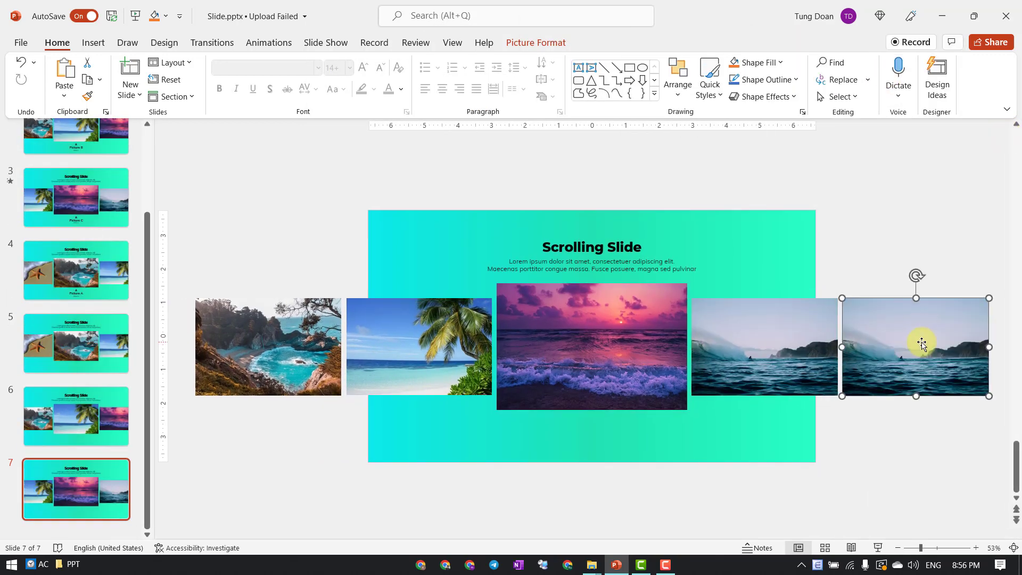
key(Delete)
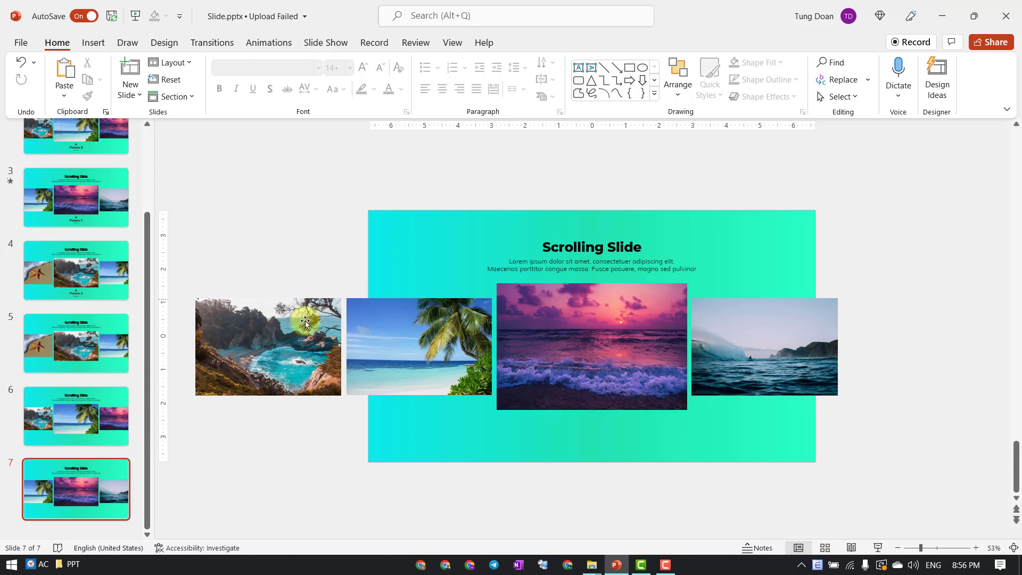
Select slides 6 and 7 together and bring up the Transitions settings.
click(66, 327)
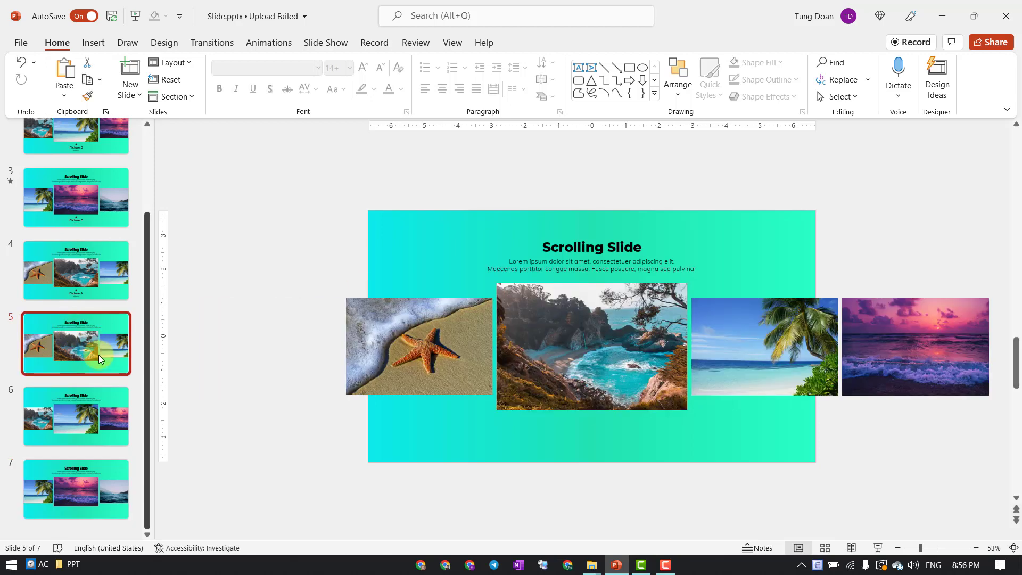
click(93, 408)
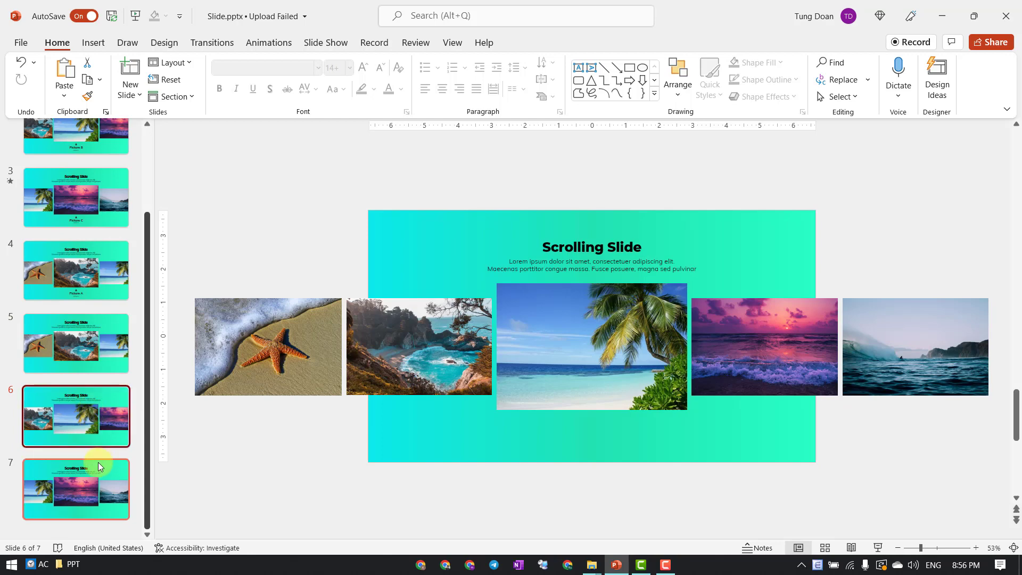
click(73, 474)
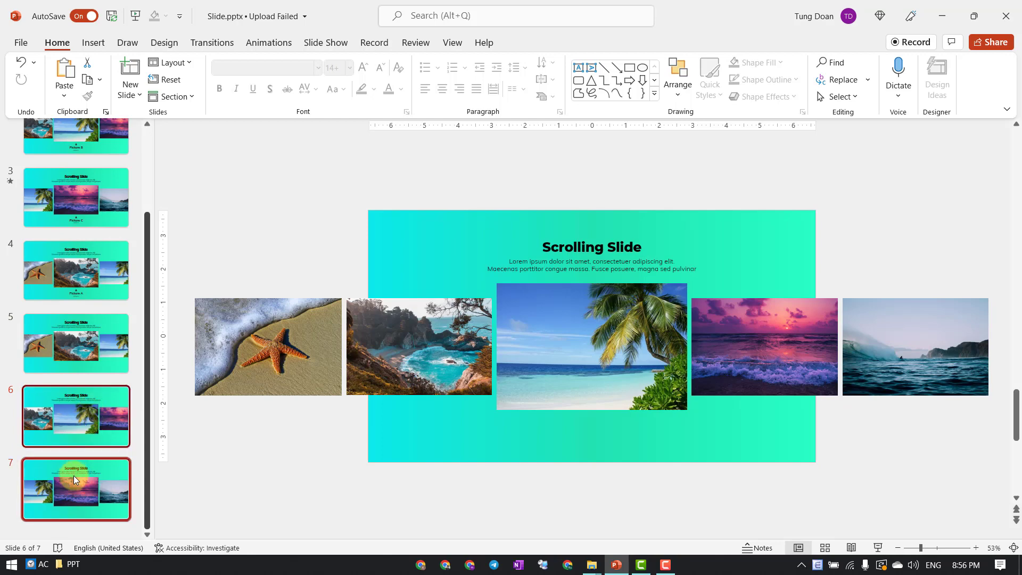
drag(74, 474, 126, 462)
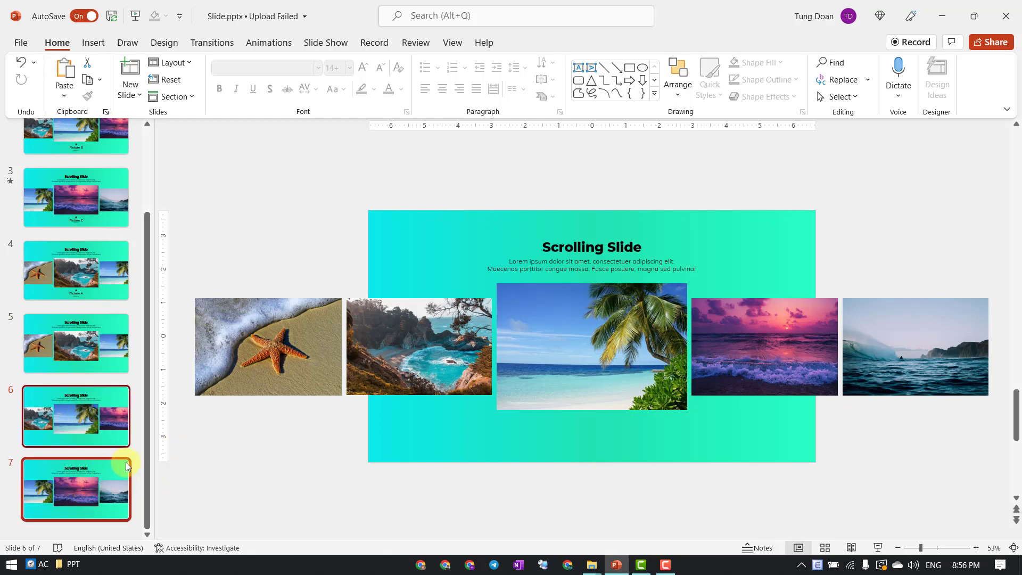
click(228, 43)
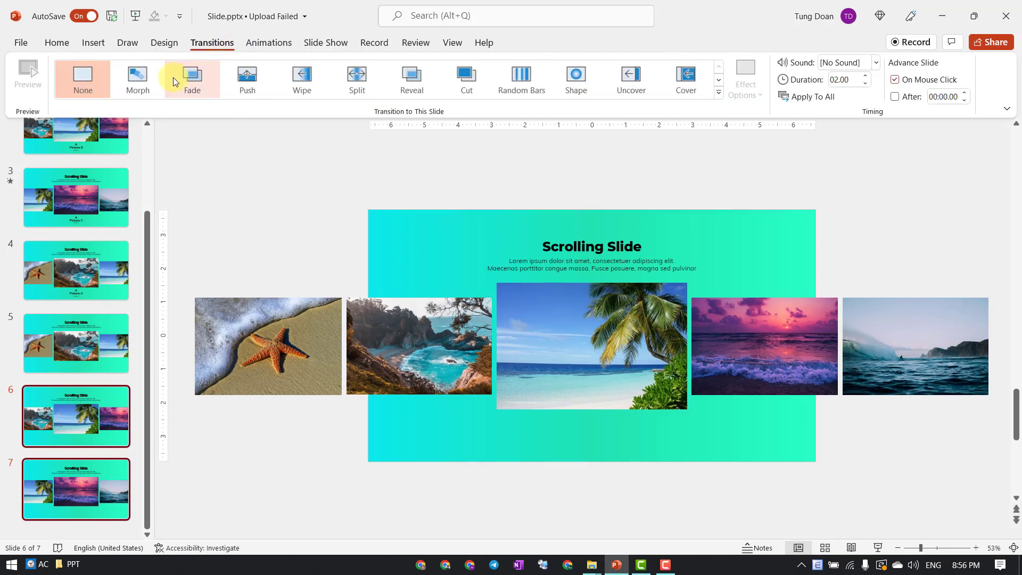
Apply a 1.25-second Morph transition to slides 6 and 7.
click(138, 78)
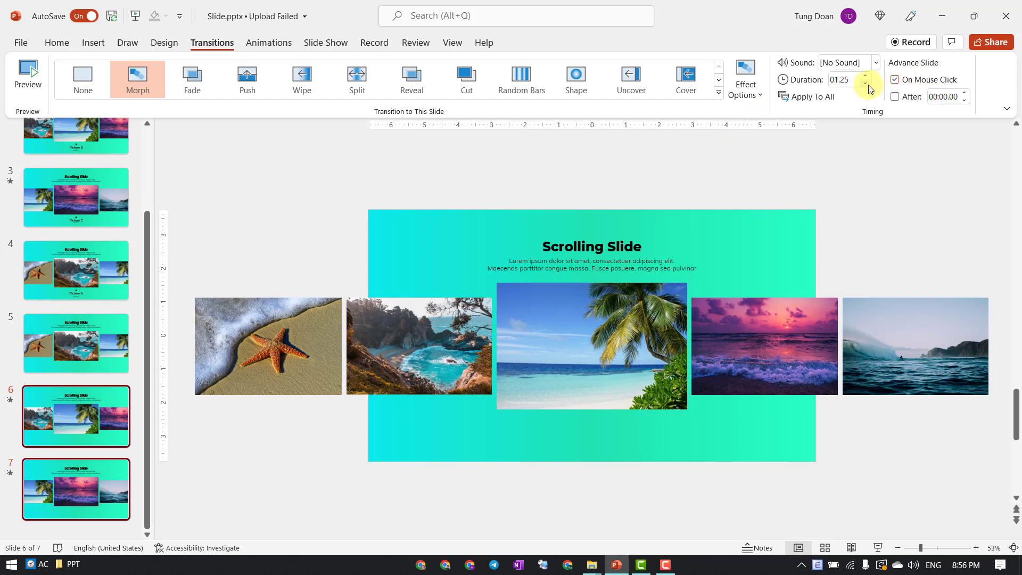
click(773, 180)
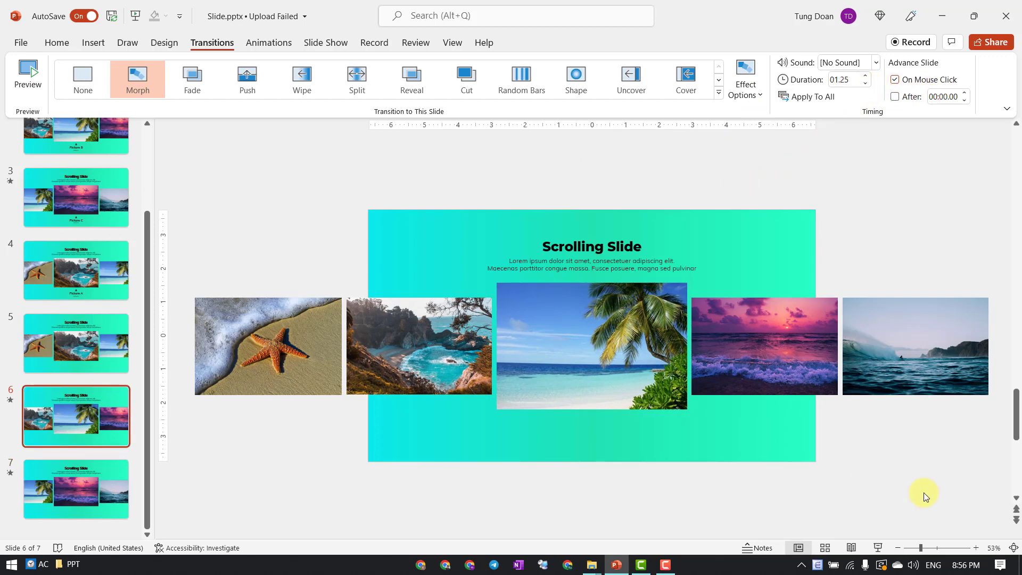
click(112, 362)
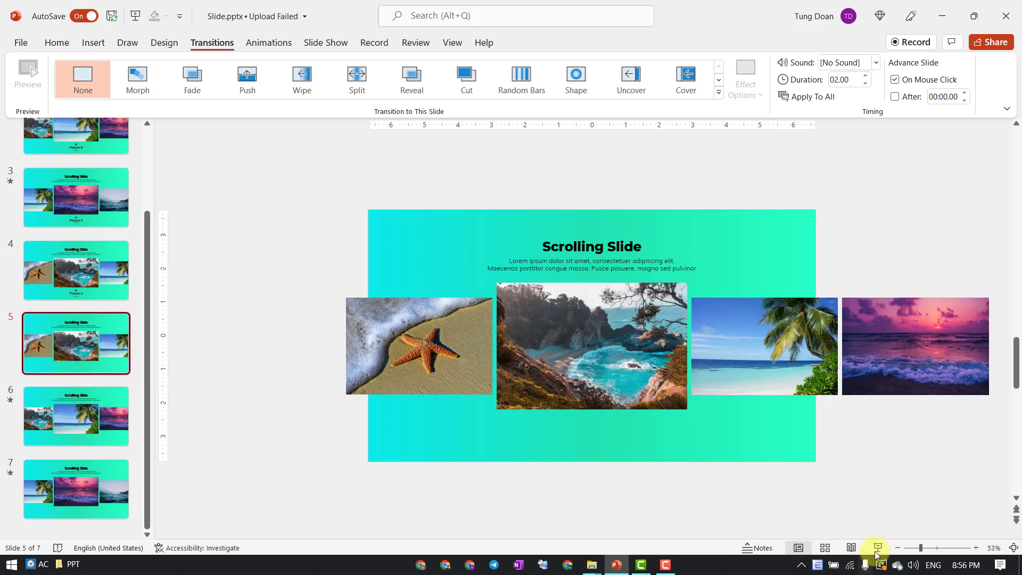
Preview the slide show from slide 5, advancing two slides before ending it.
click(877, 547)
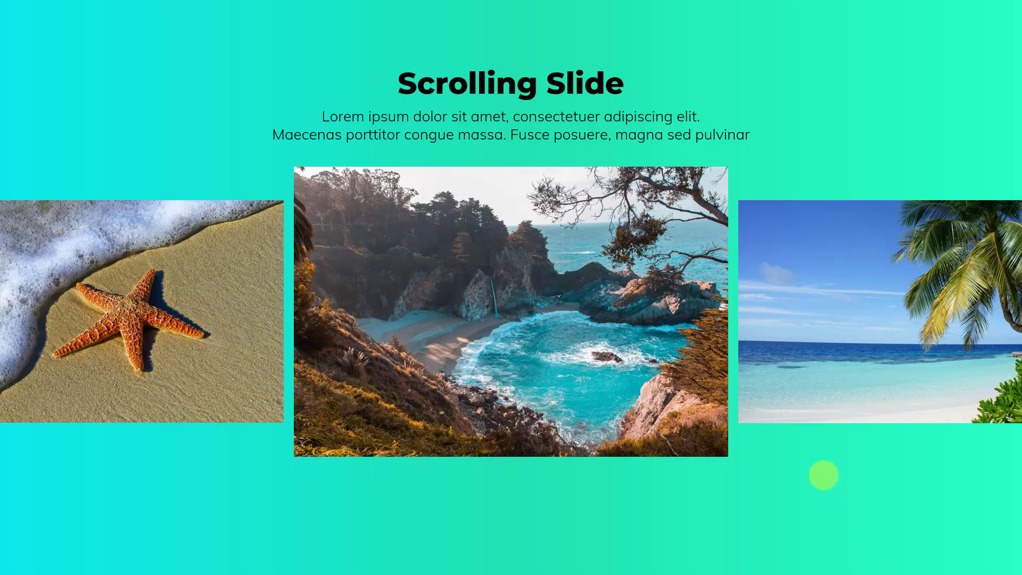
click(823, 475)
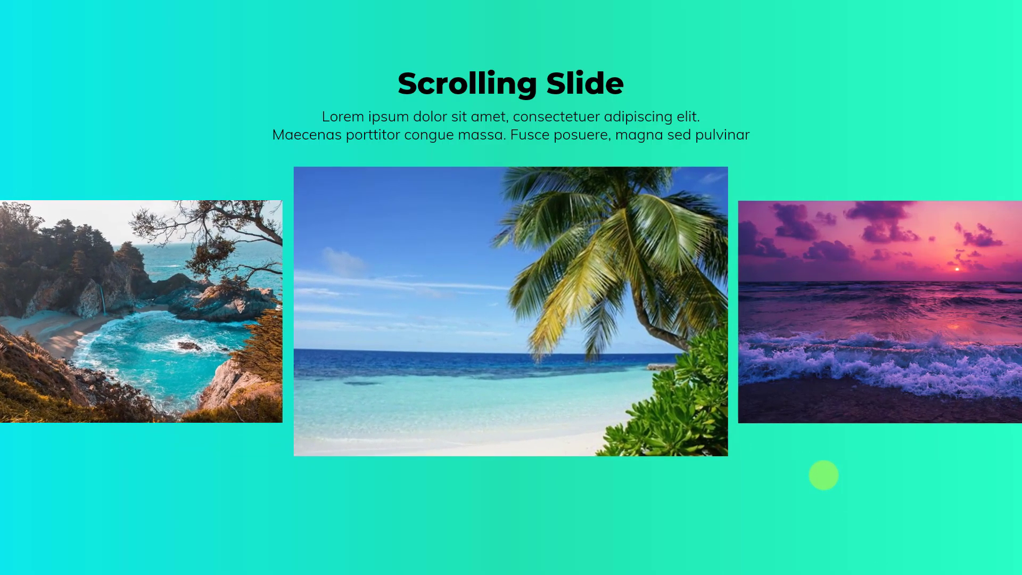
click(823, 475)
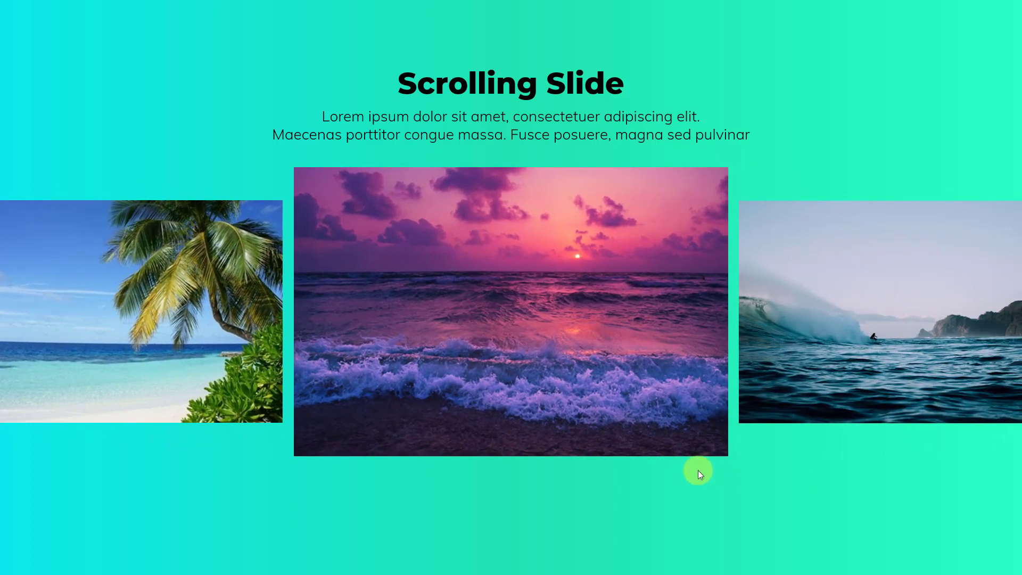
right_click(697, 471)
click(679, 479)
right_click(695, 474)
click(697, 468)
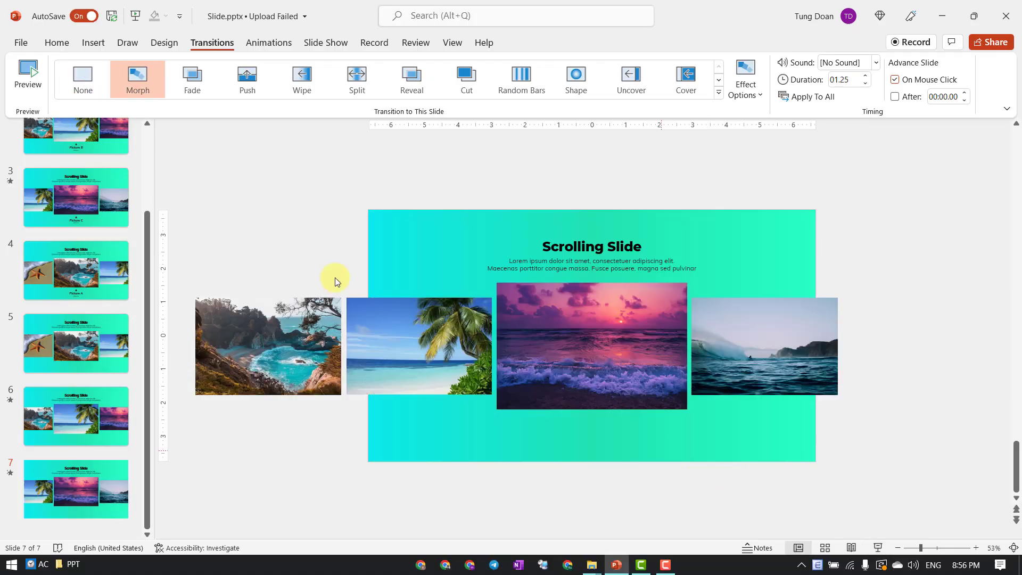
Play the slide show from slide 1, then exit with Esc.
scroll(75, 206, up, 5)
click(76, 160)
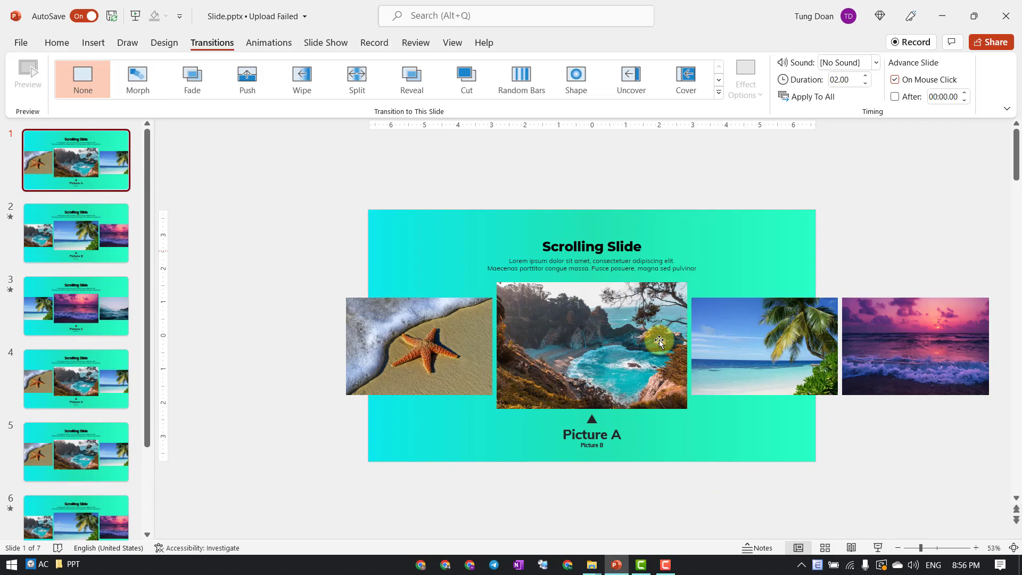
click(878, 548)
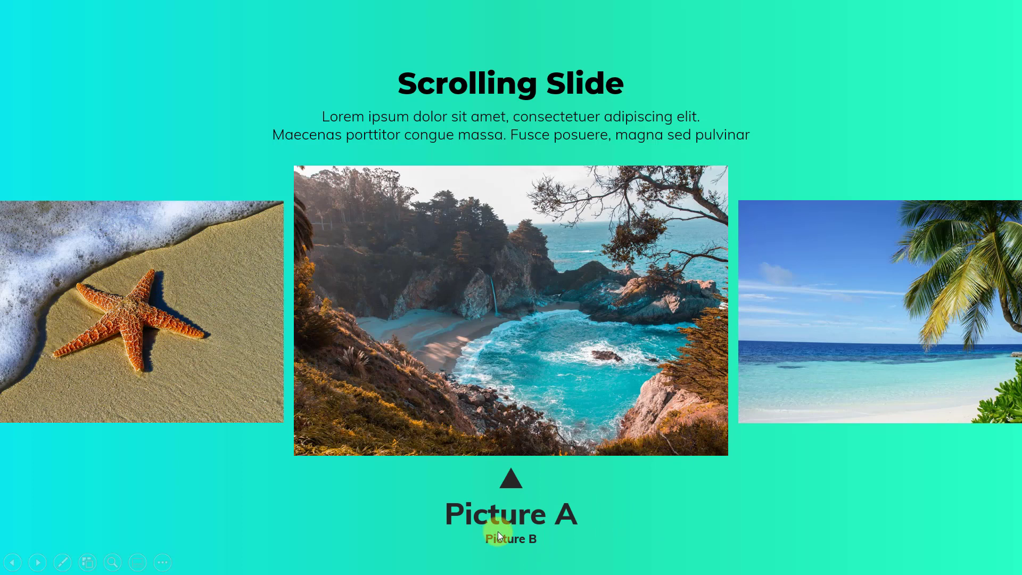
key(Escape)
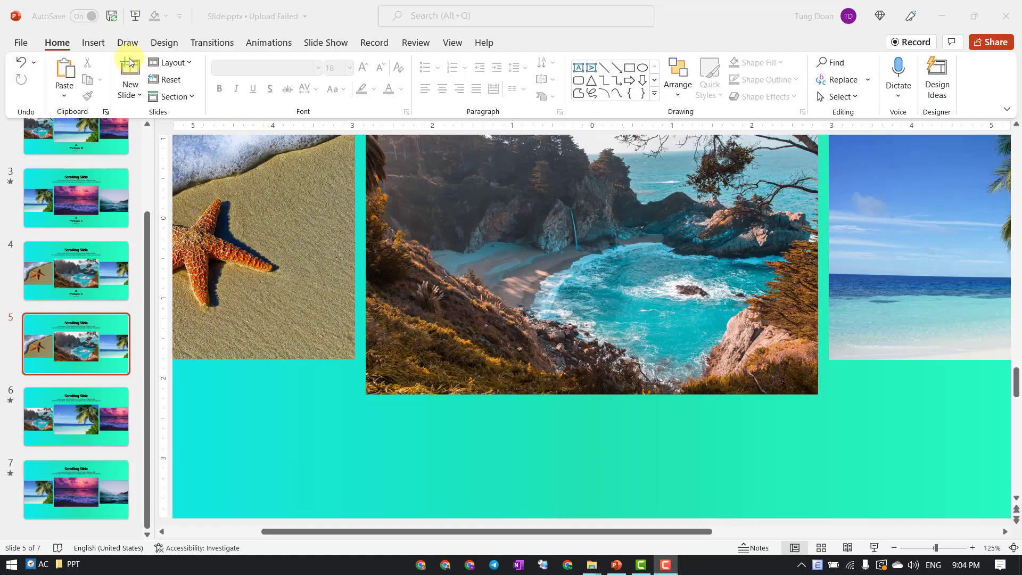
Draw a small triangle below the cove photo with no outline and dark grey fill.
click(91, 44)
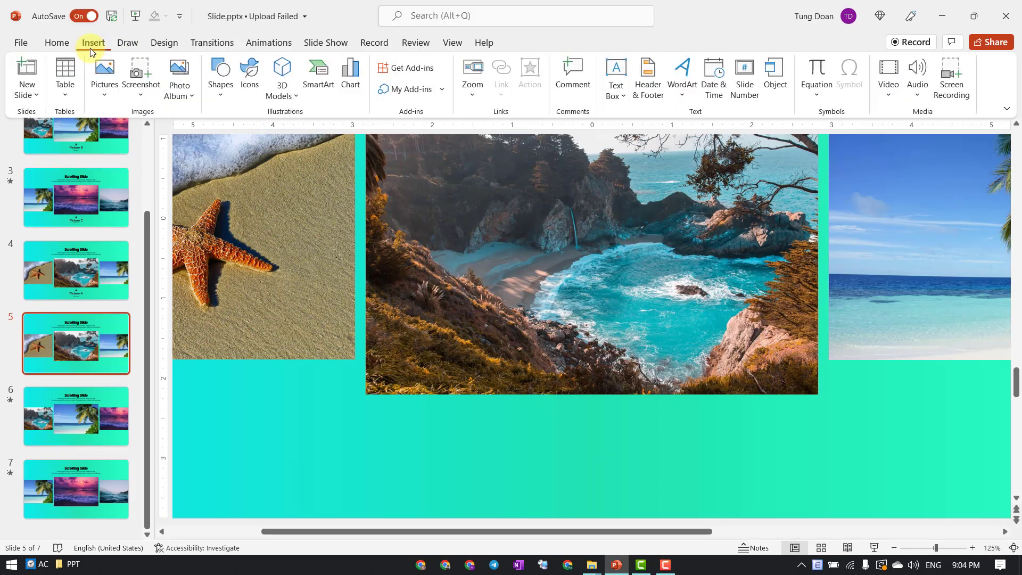
click(221, 82)
click(257, 263)
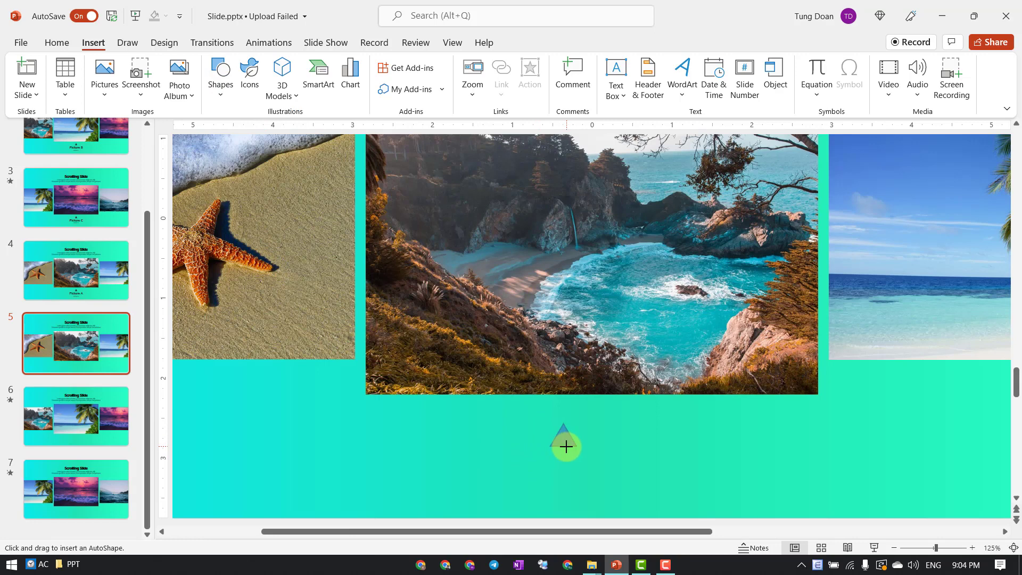
drag(550, 423, 577, 446)
click(373, 79)
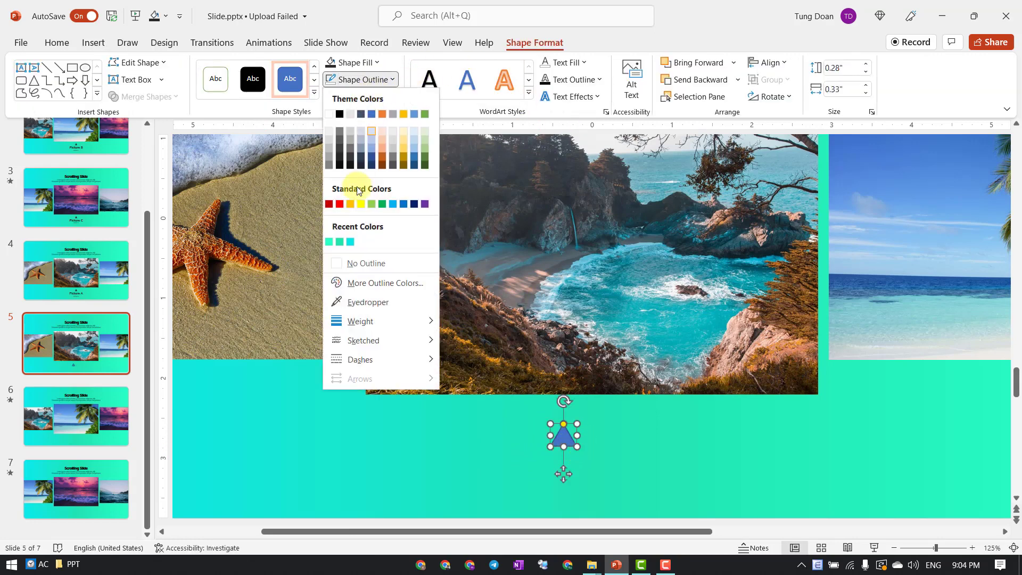
click(361, 262)
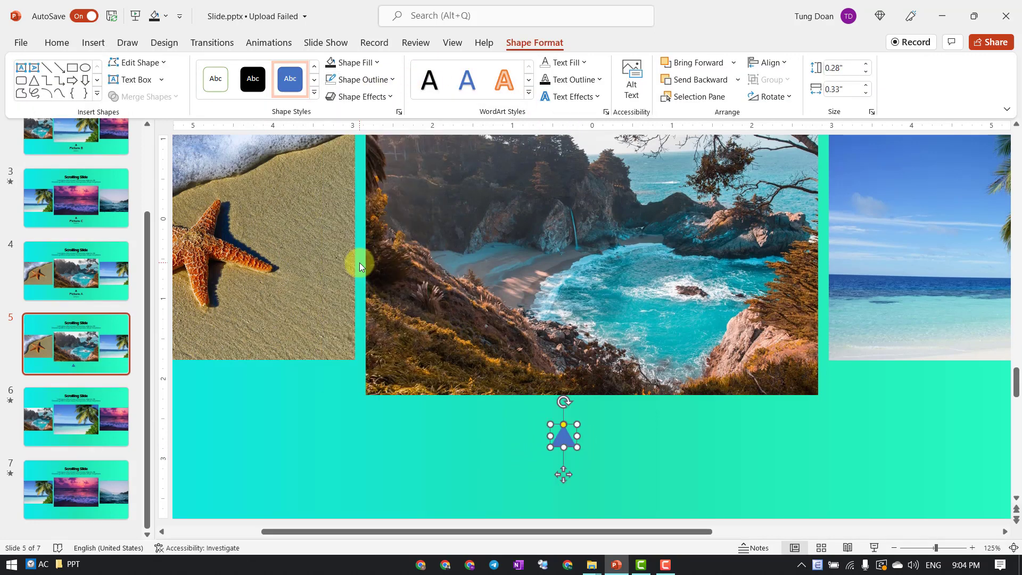
click(353, 62)
click(339, 140)
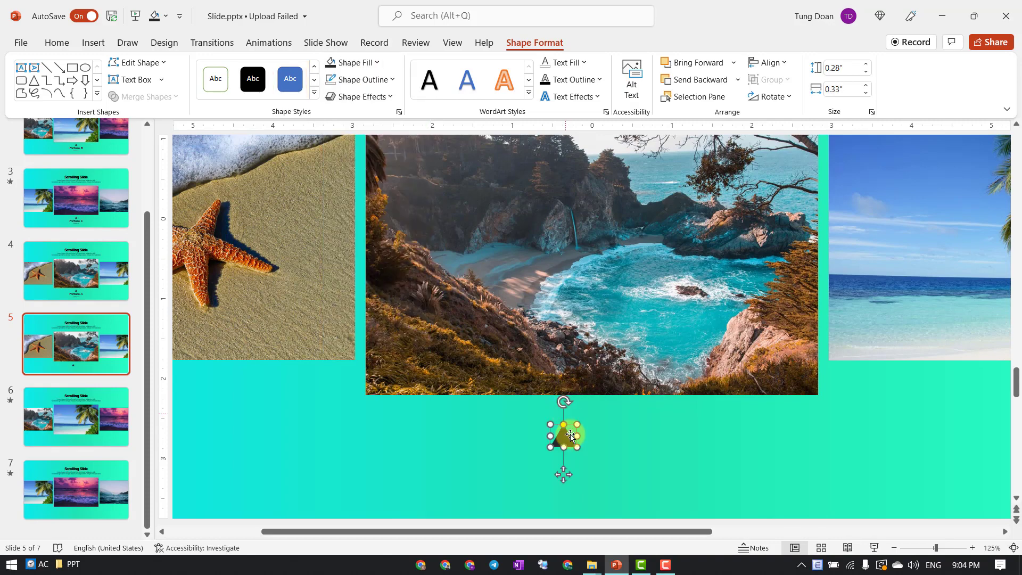
Shrink the triangle, centre it horizontally and nudge it up toward the photo.
drag(566, 433, 583, 420)
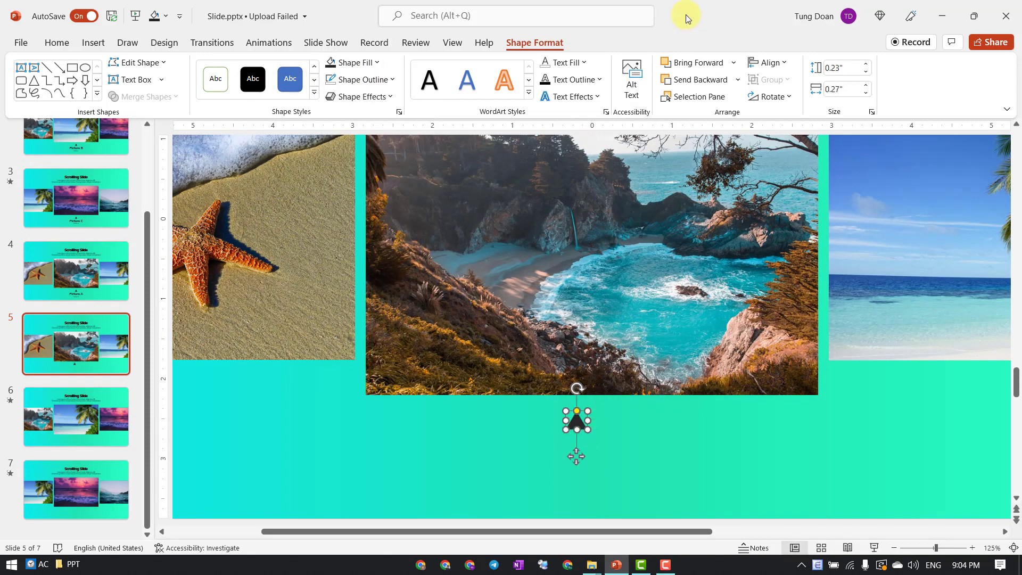
click(770, 62)
click(788, 99)
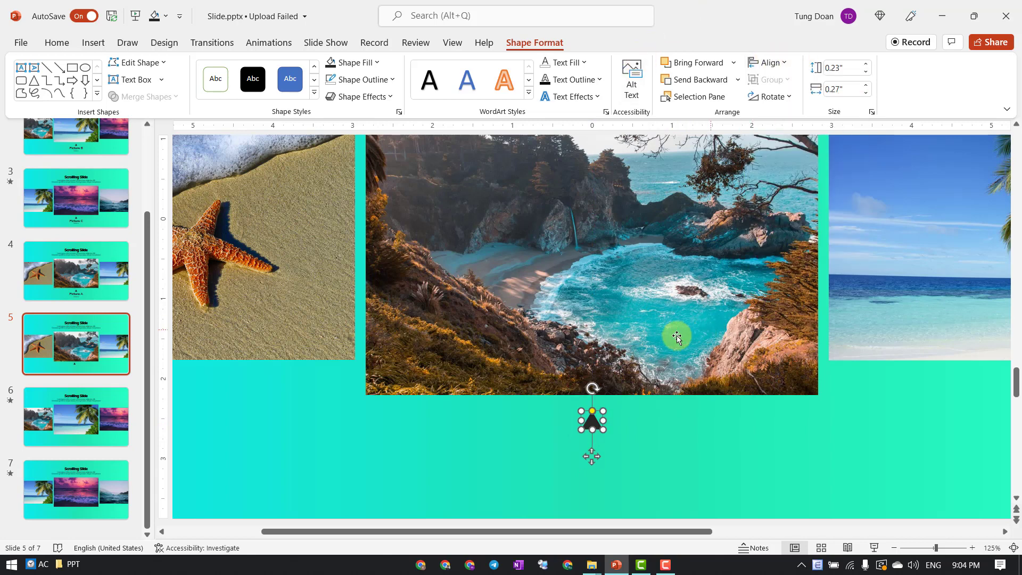
drag(592, 422, 592, 418)
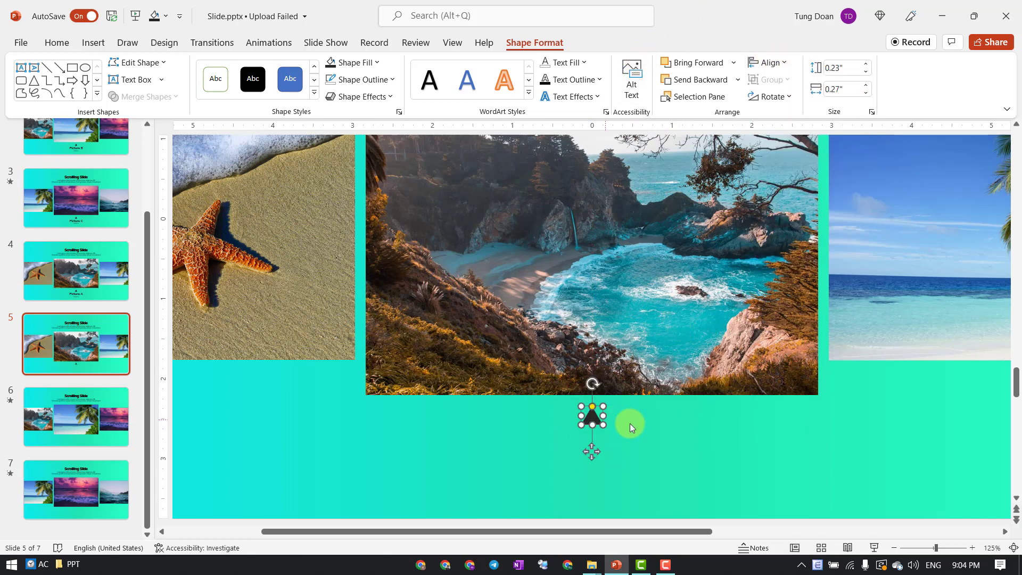
click(602, 461)
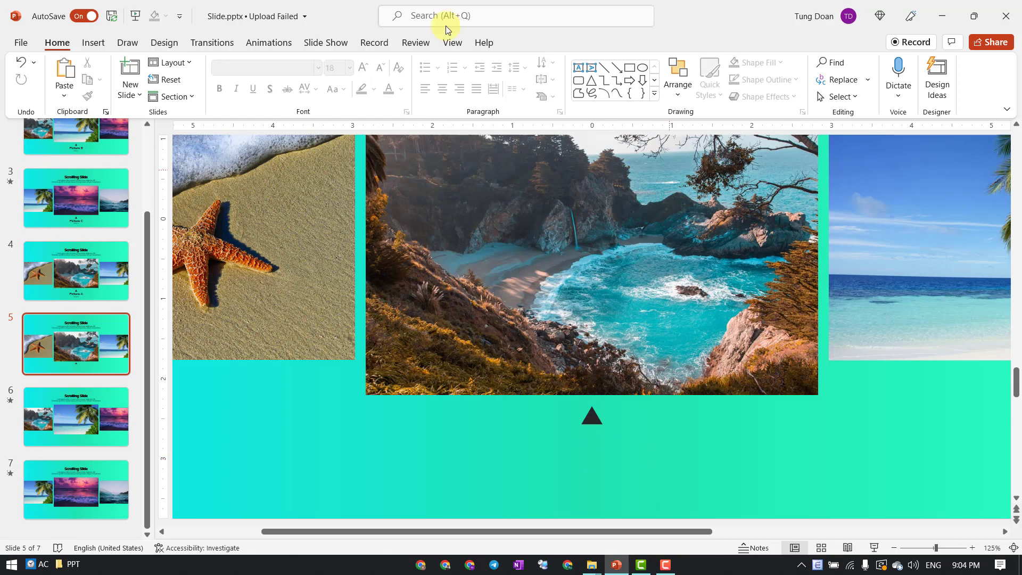
Add a centred 'Picture A' text box in Montserrat SemiBold 20 just below the triangle.
click(578, 67)
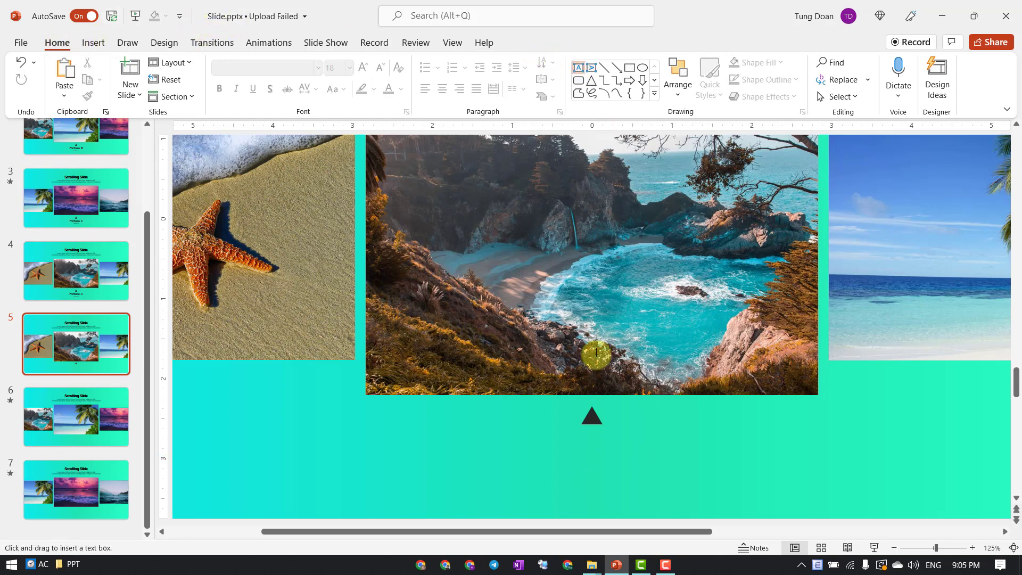
click(551, 447)
text(Picture)
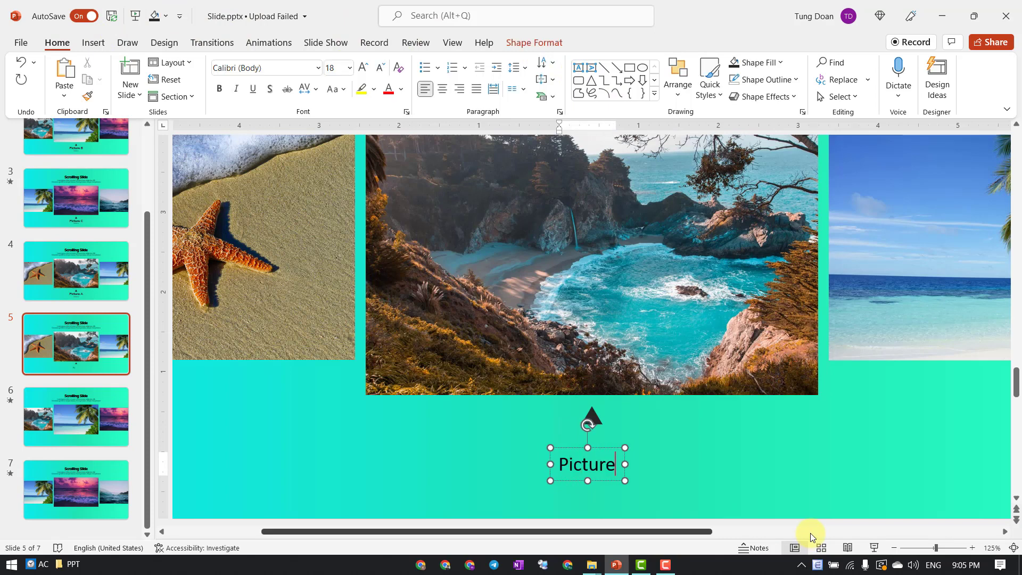
text( A)
key(ctrl+a)
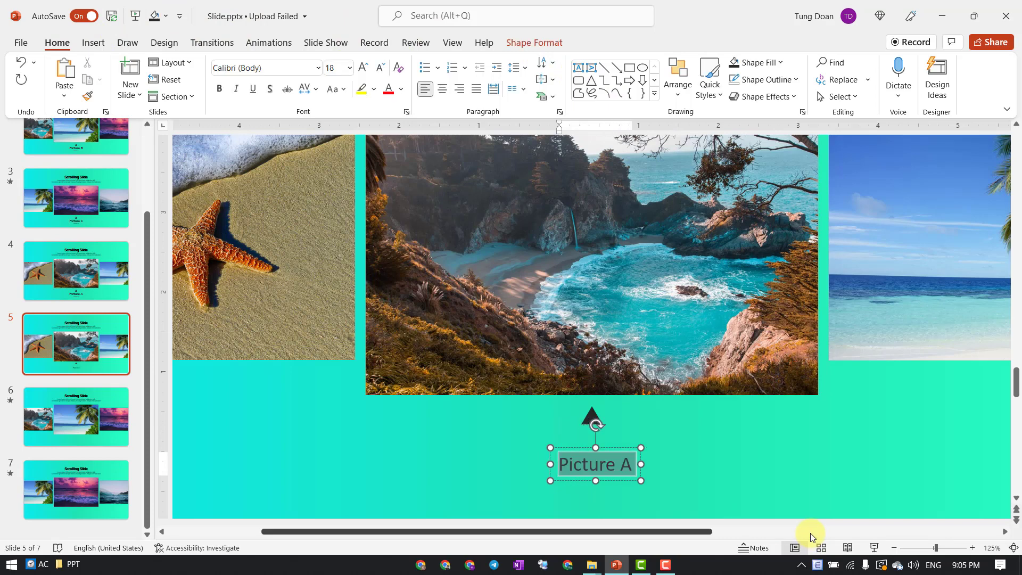
click(442, 89)
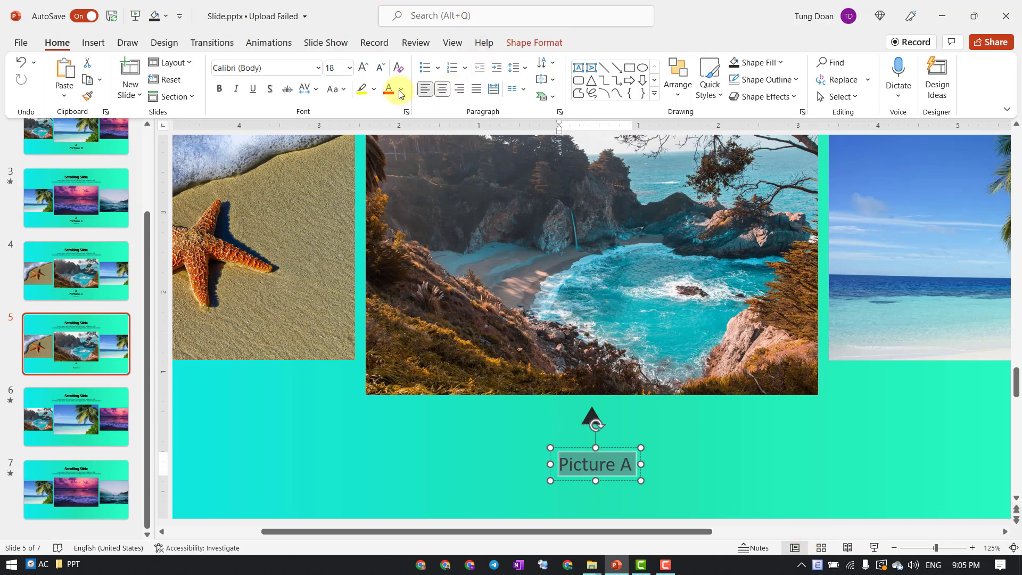
click(318, 68)
click(294, 160)
click(364, 68)
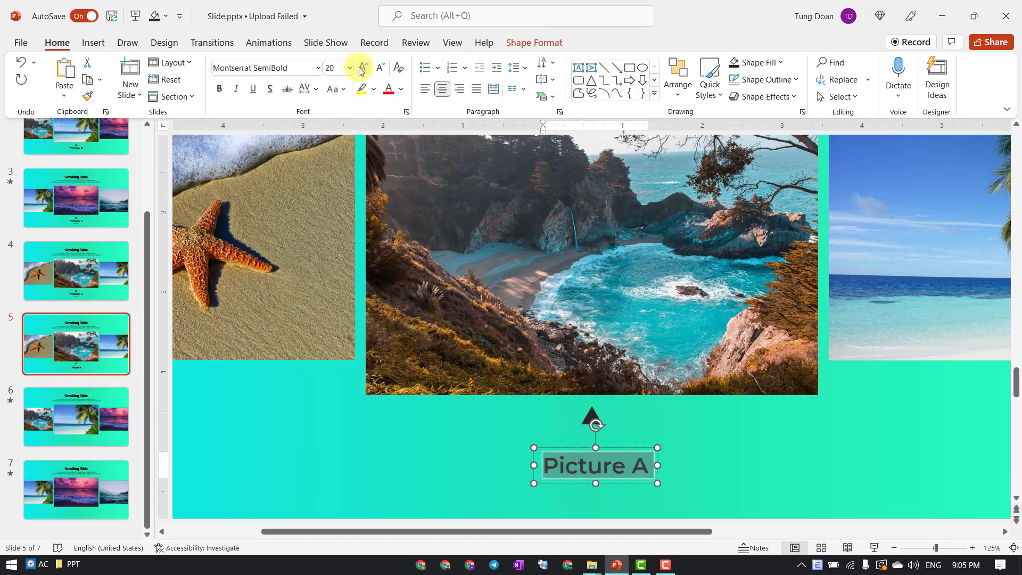
drag(620, 484, 616, 462)
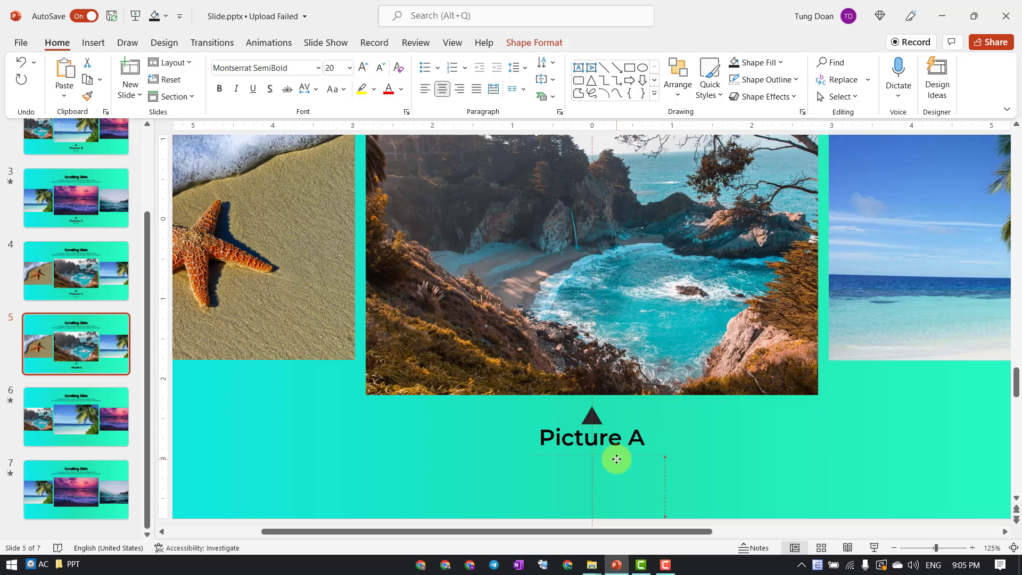
drag(616, 458, 617, 455)
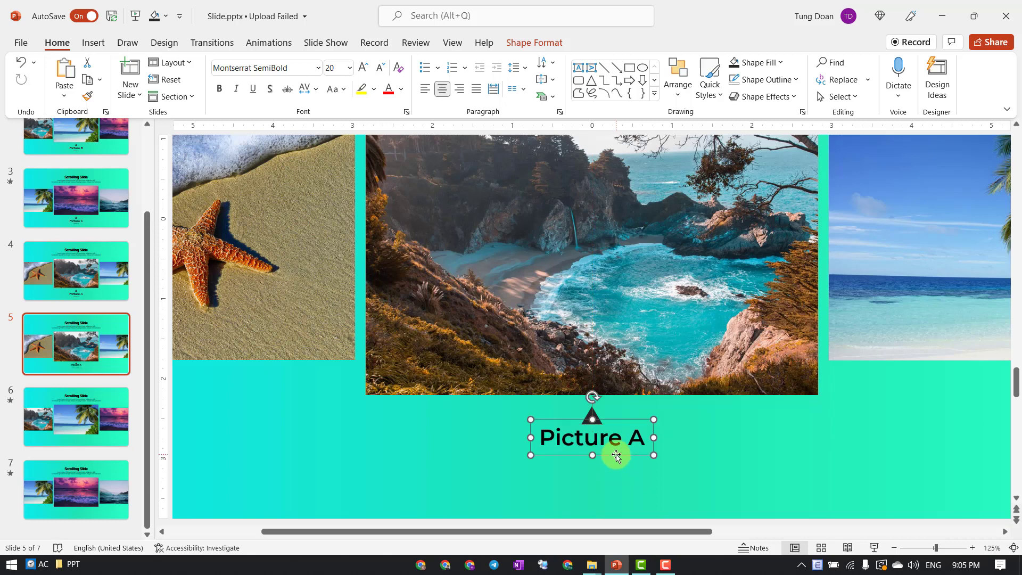
click(612, 416)
Duplicate the label beneath it, change it to 'Picture B', and shrink it to 12 pt.
click(597, 420)
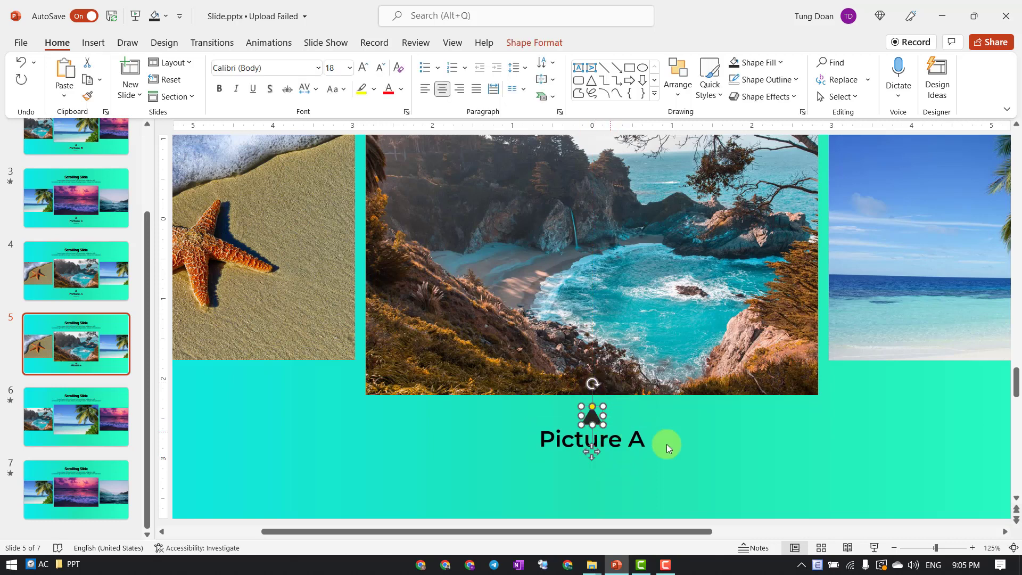
click(621, 456)
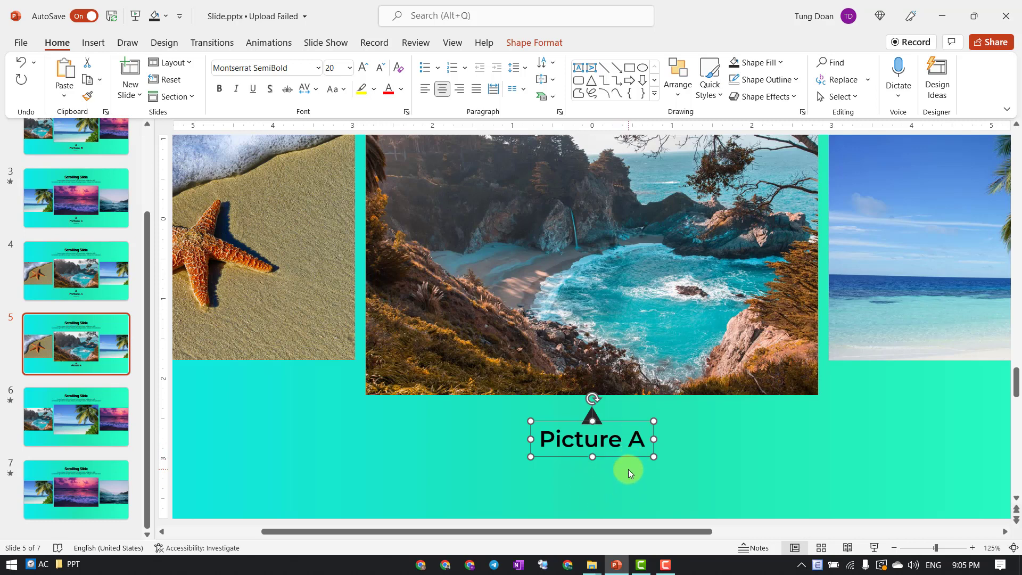
key(ctrl+d)
drag(623, 471, 611, 482)
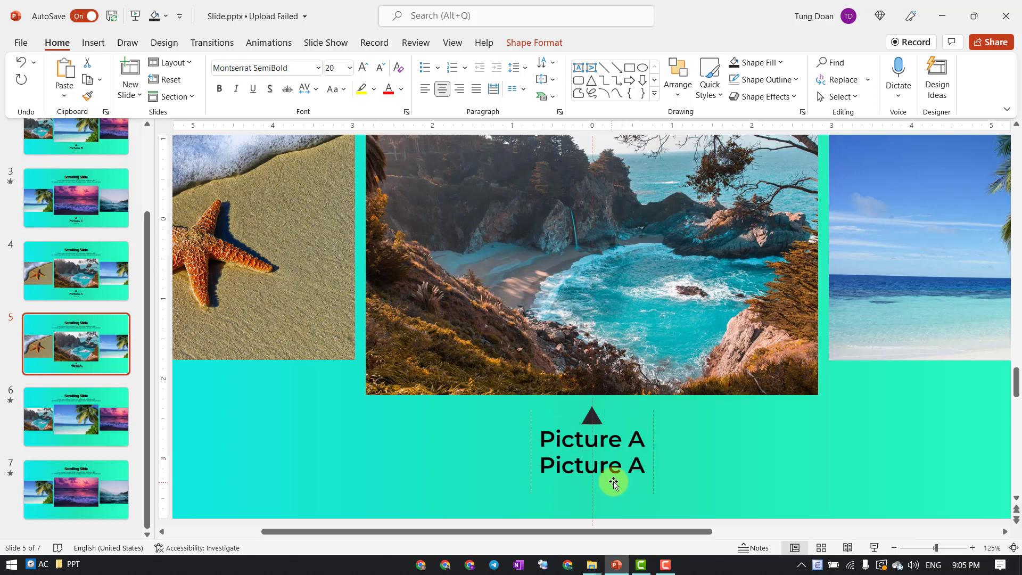
double_click(636, 464)
text(B)
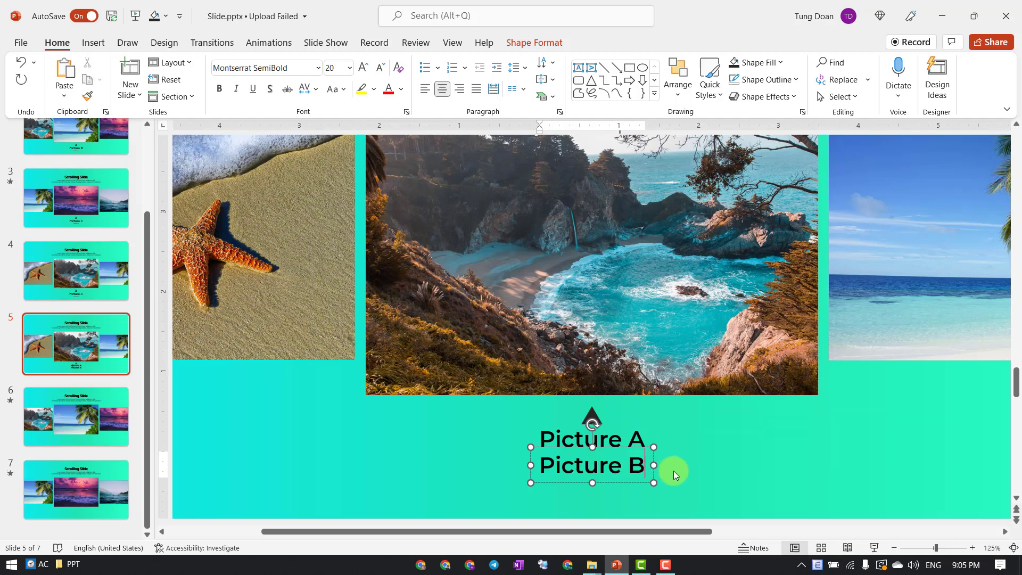
click(673, 471)
click(605, 464)
click(628, 447)
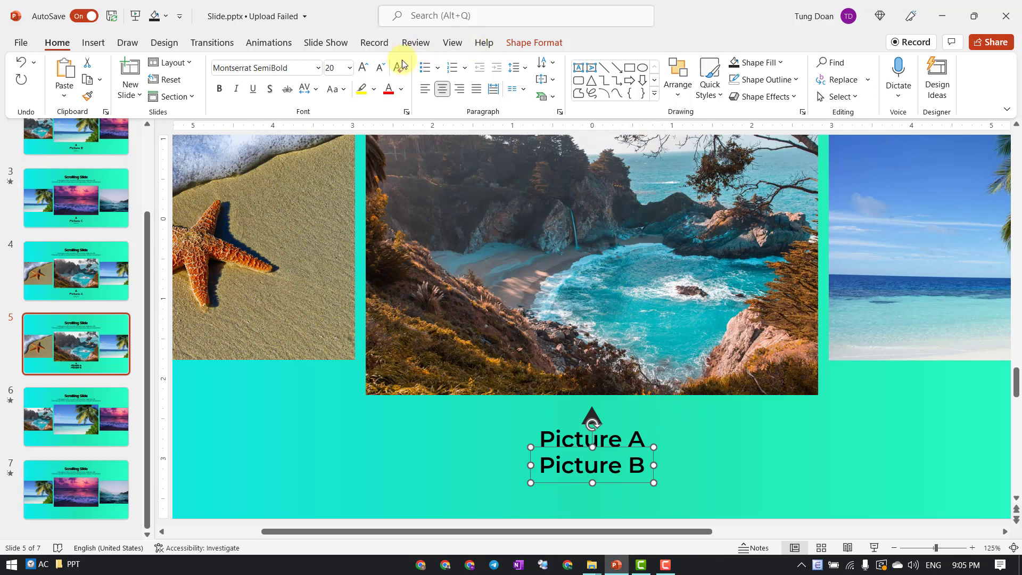
click(380, 68)
click(379, 67)
click(379, 67)
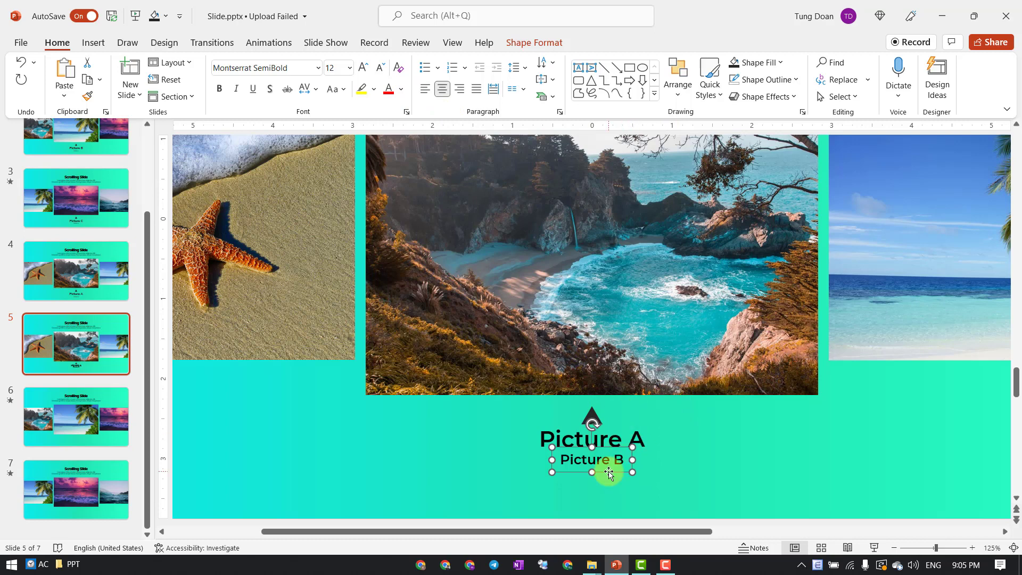
Duplicate Picture B below it as 'Picture C' and set its text fill to No Fill.
key(ctrl+d)
drag(614, 486, 606, 485)
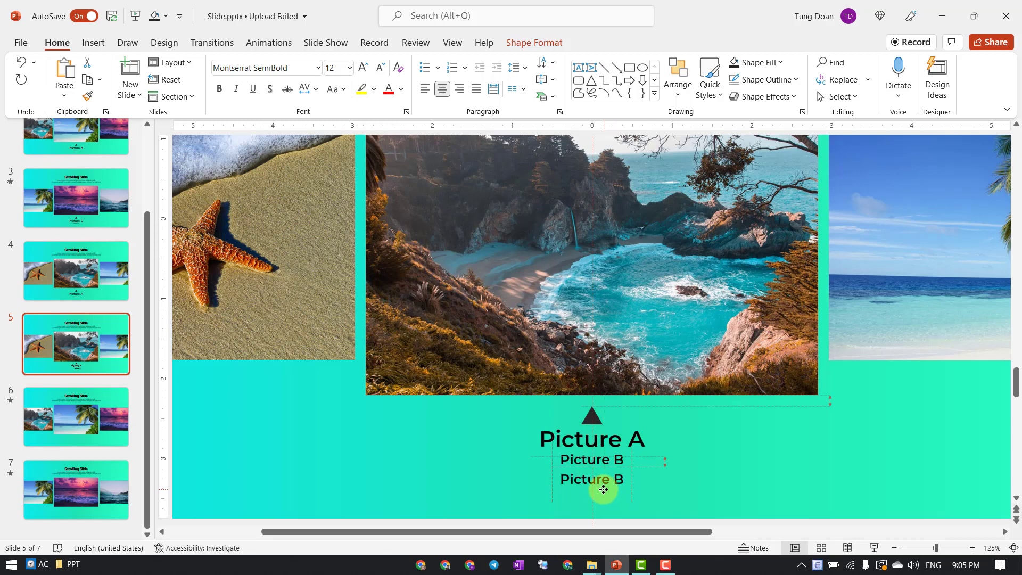
double_click(616, 479)
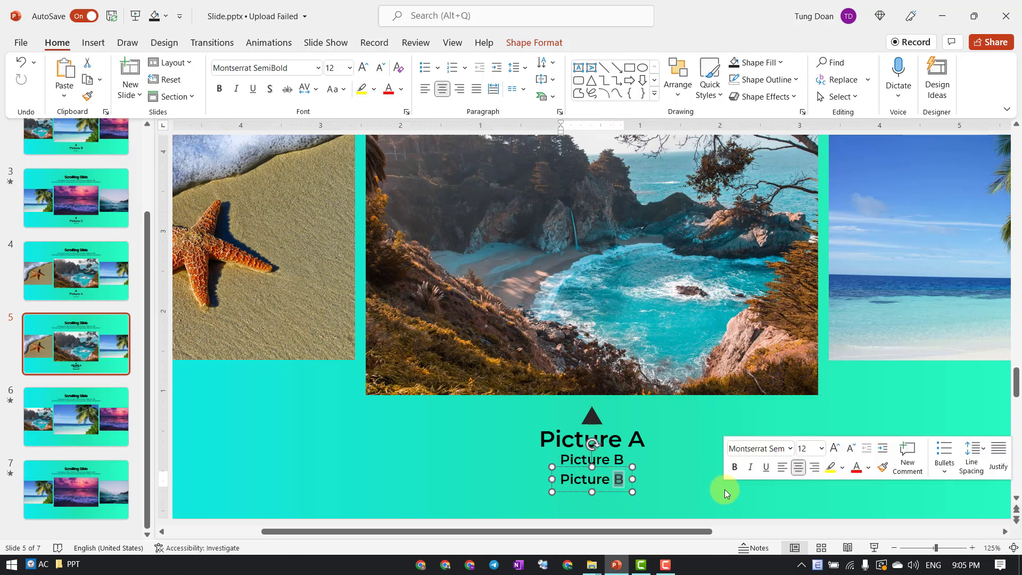
text(C)
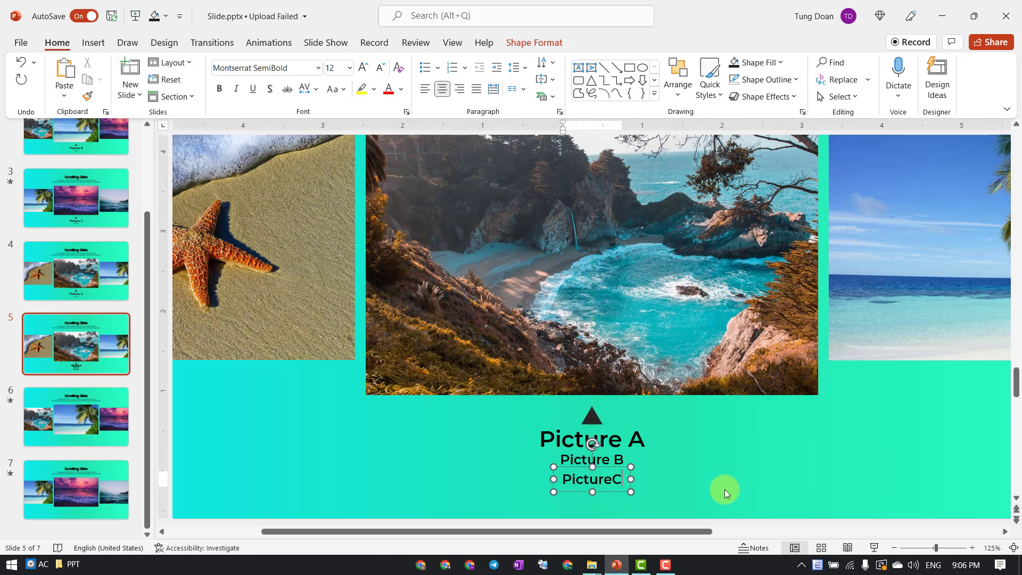
click(611, 479)
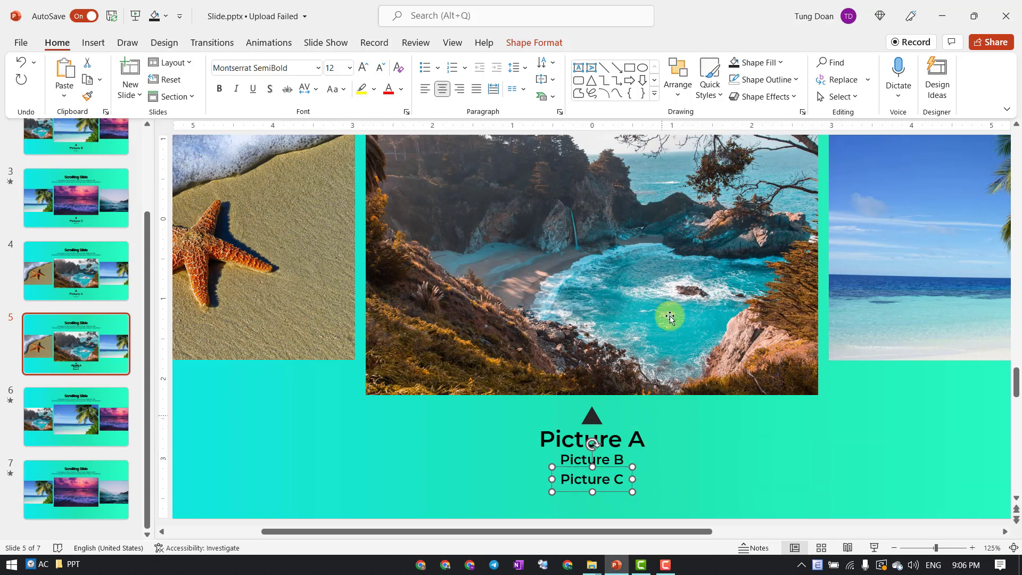
click(545, 43)
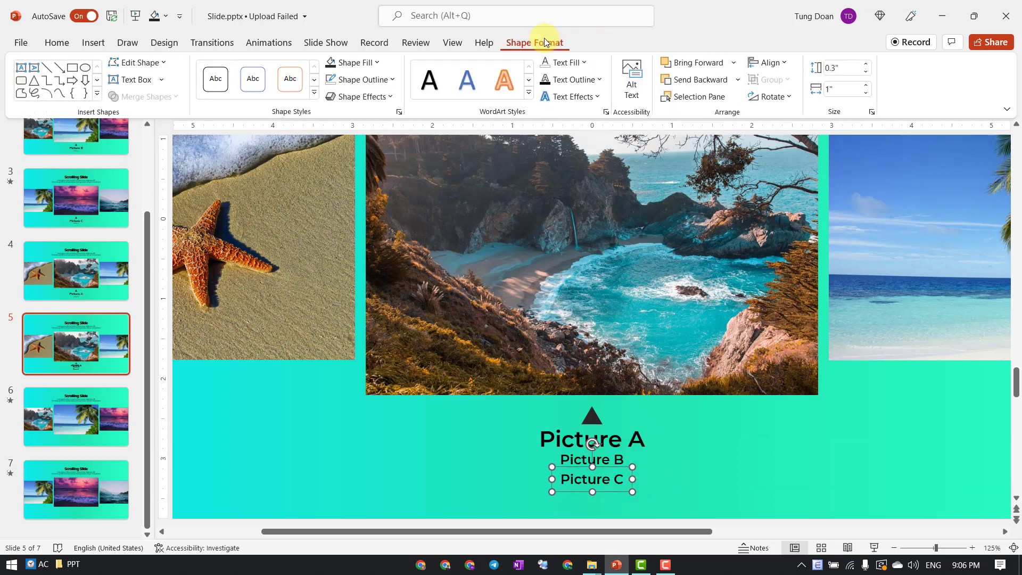
click(580, 62)
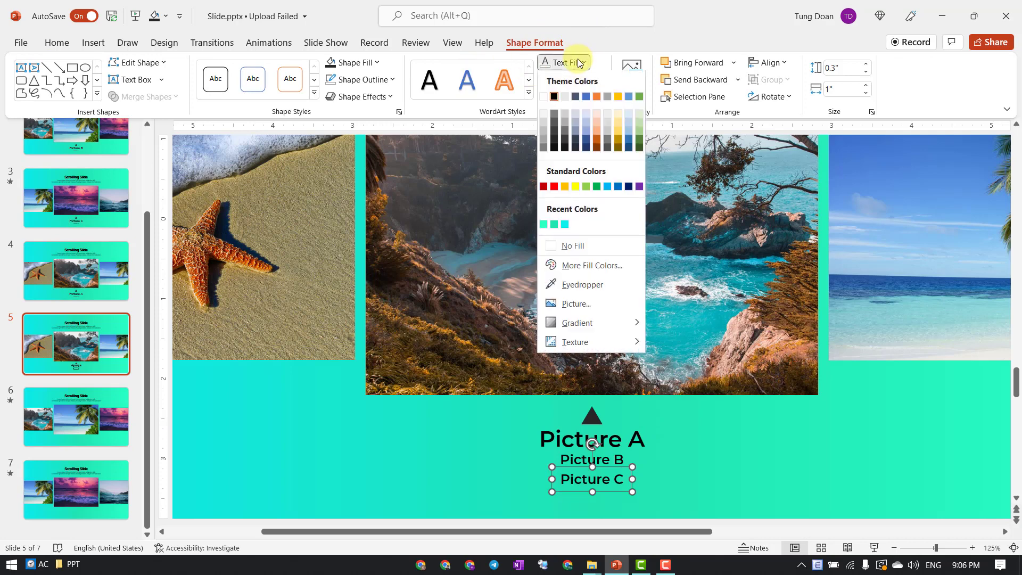
click(585, 245)
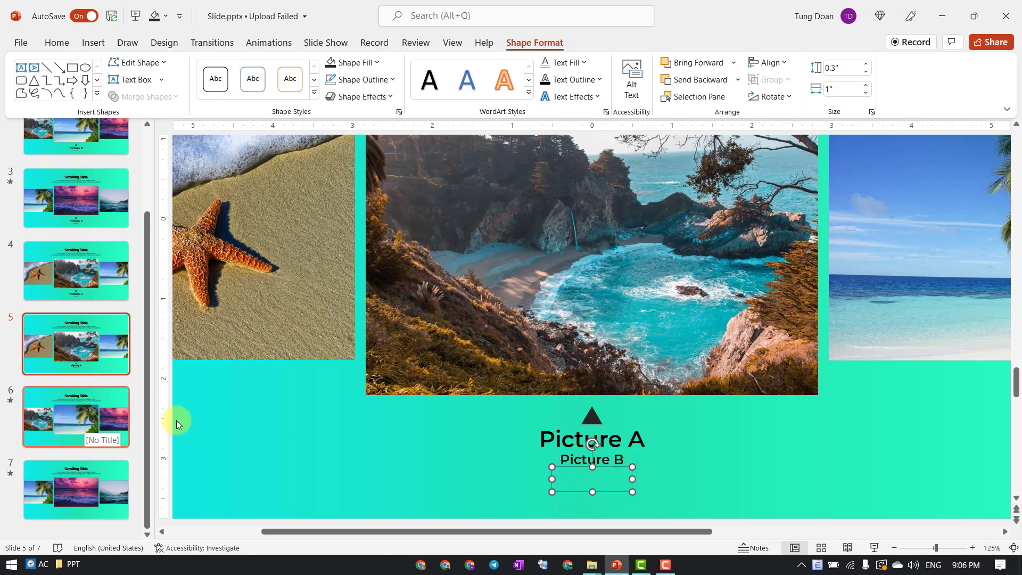
click(487, 455)
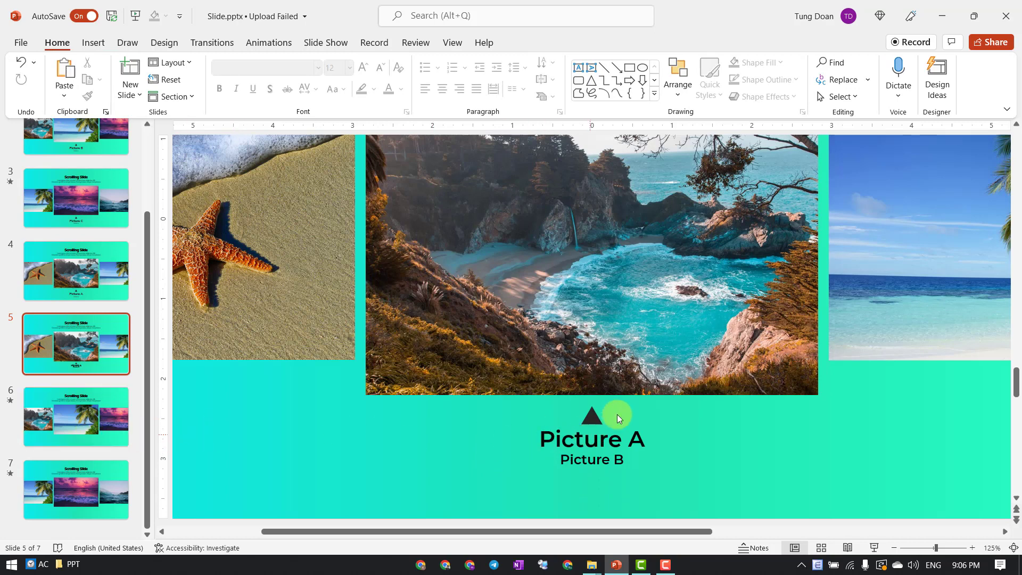
Select the triangle with the Picture A and B labels, then go to slide 6.
click(590, 416)
shift+click(585, 442)
shift+click(566, 459)
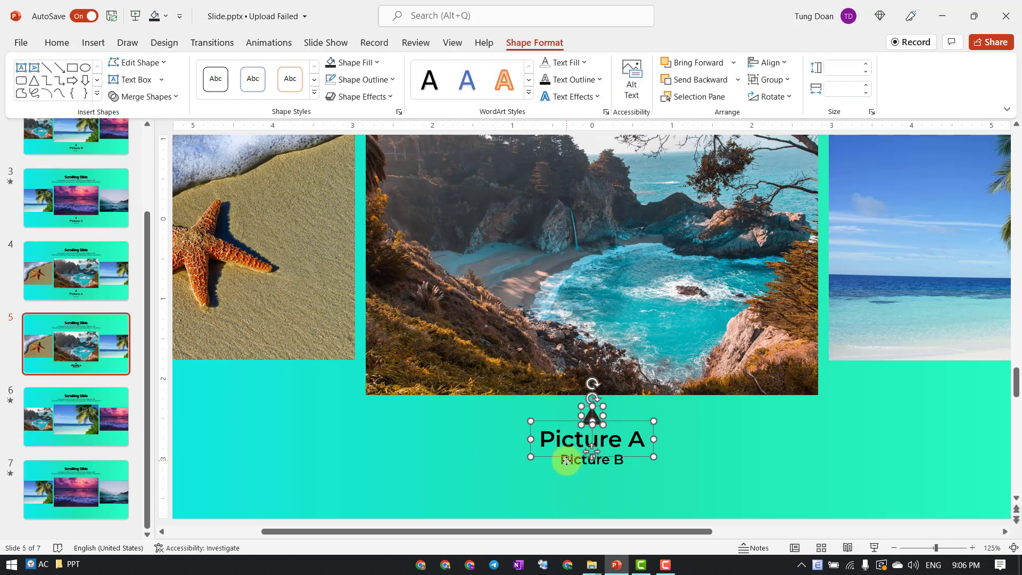
click(61, 410)
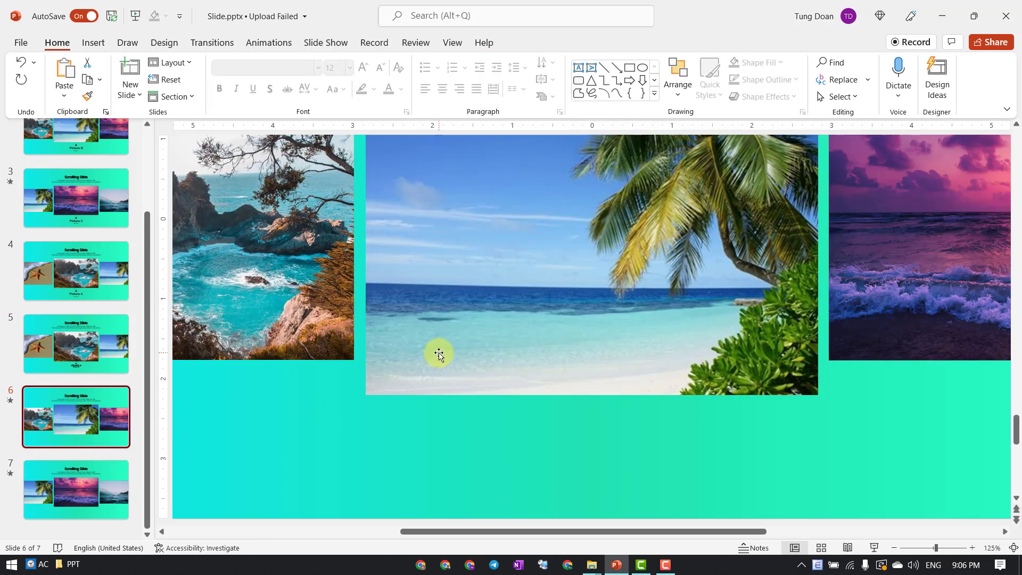
Paste the triangle and labels onto slide 6, add a hidden caption copy, and retitle the top caption 'Picture B'.
key(ctrl+v)
click(724, 449)
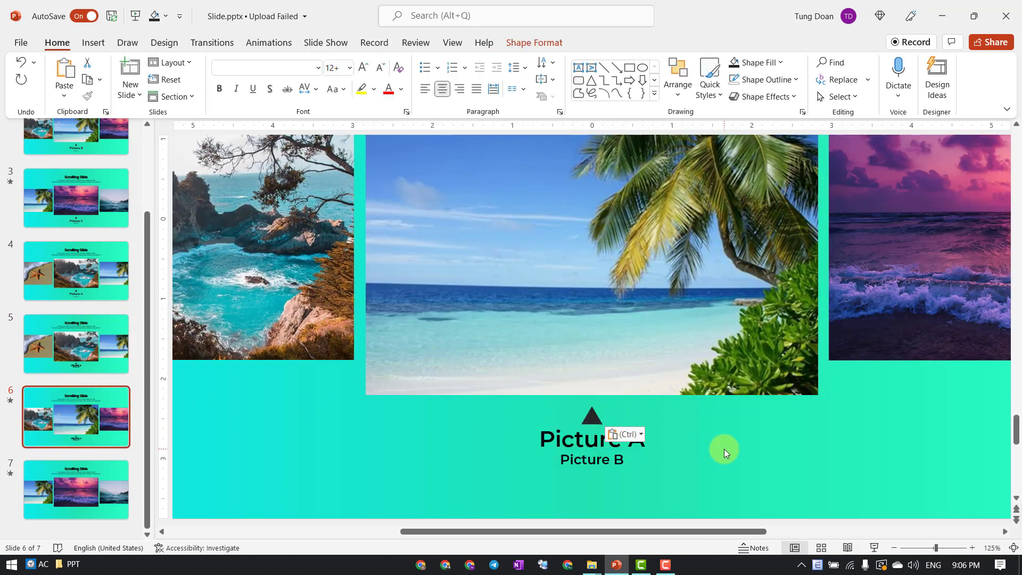
click(642, 453)
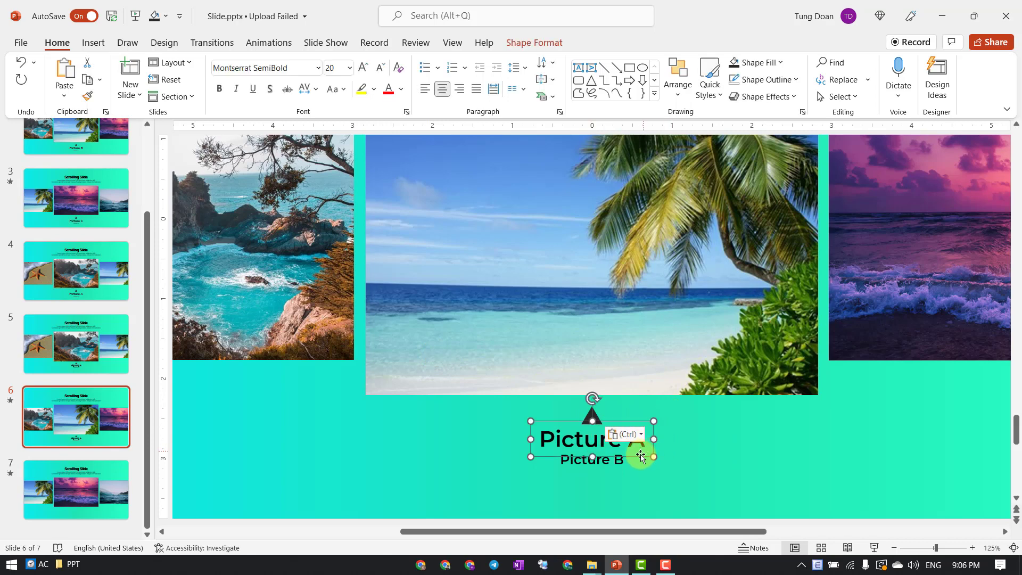
key(ctrl+d)
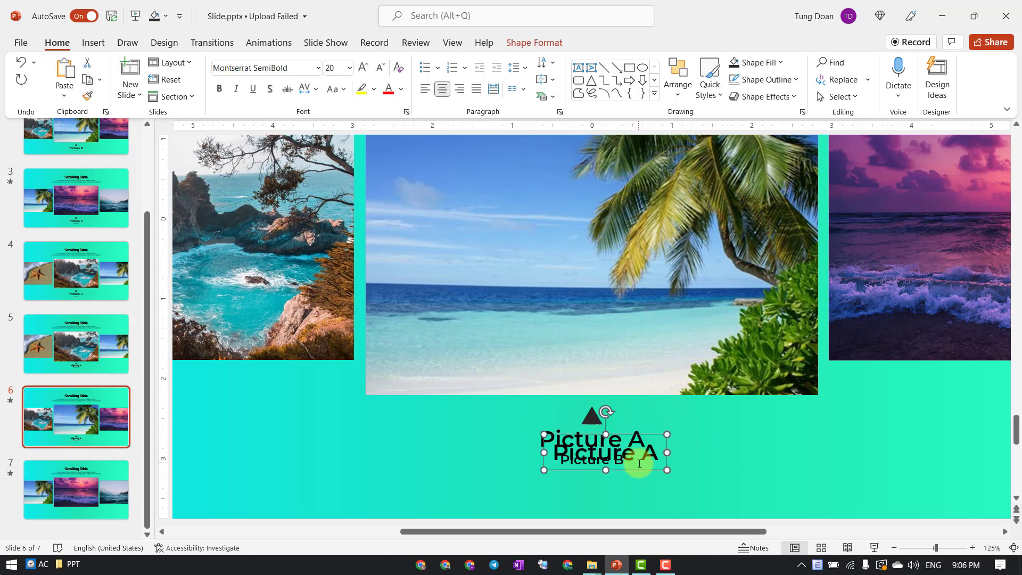
drag(635, 469, 616, 410)
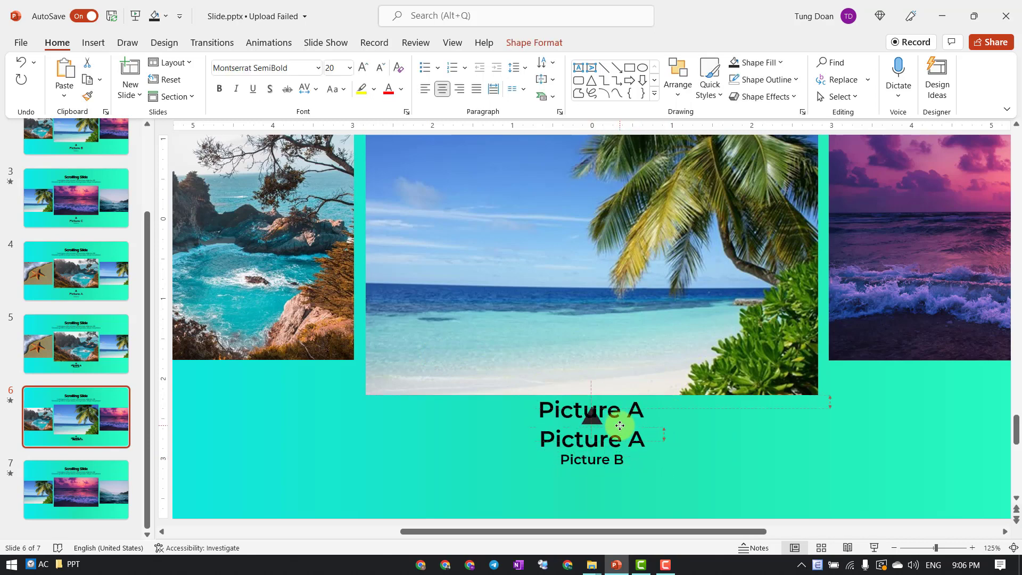
click(547, 42)
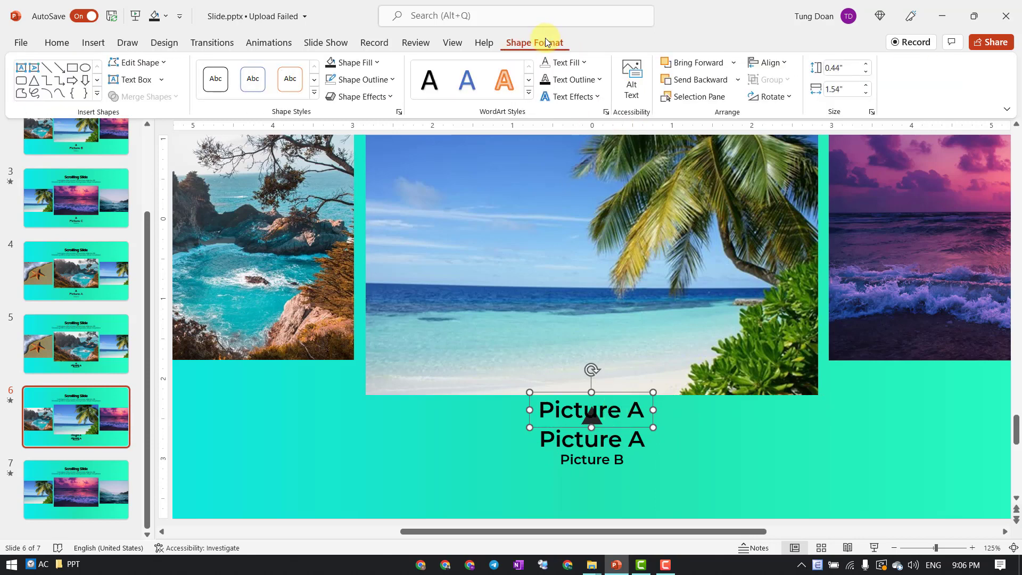
click(566, 62)
click(571, 246)
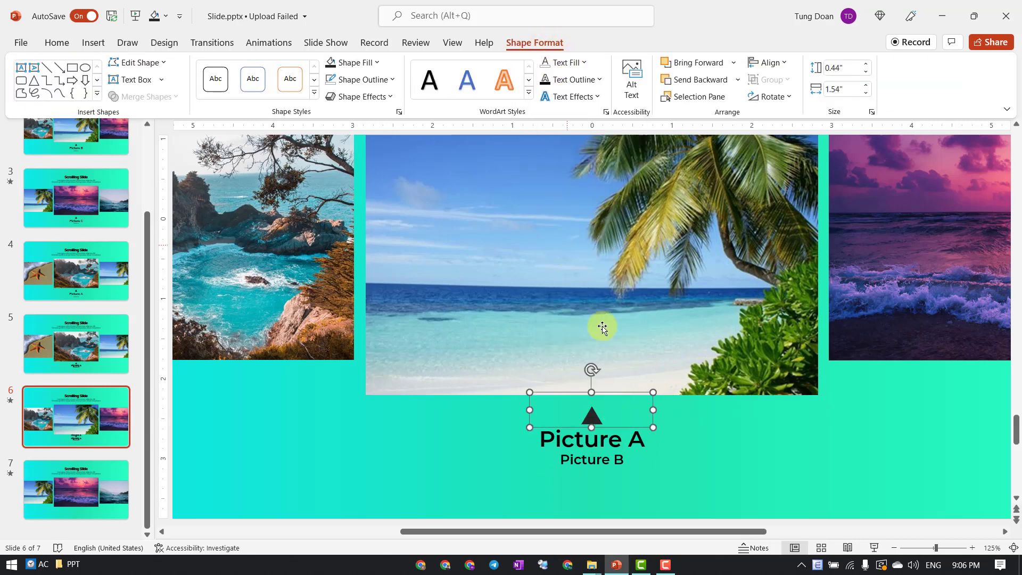
double_click(636, 446)
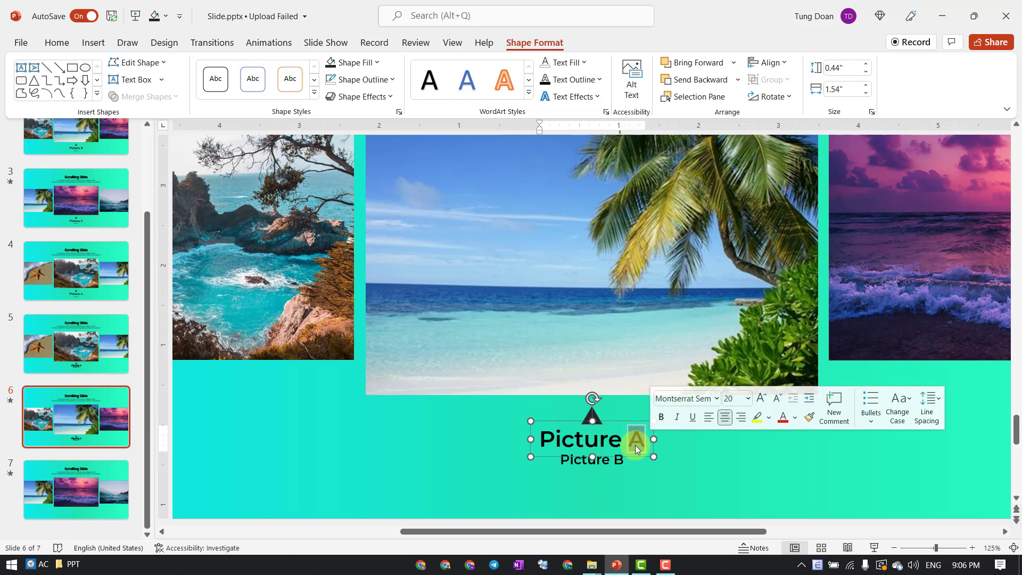
text(B)
Change the lower caption to 'Picture C'.
click(620, 461)
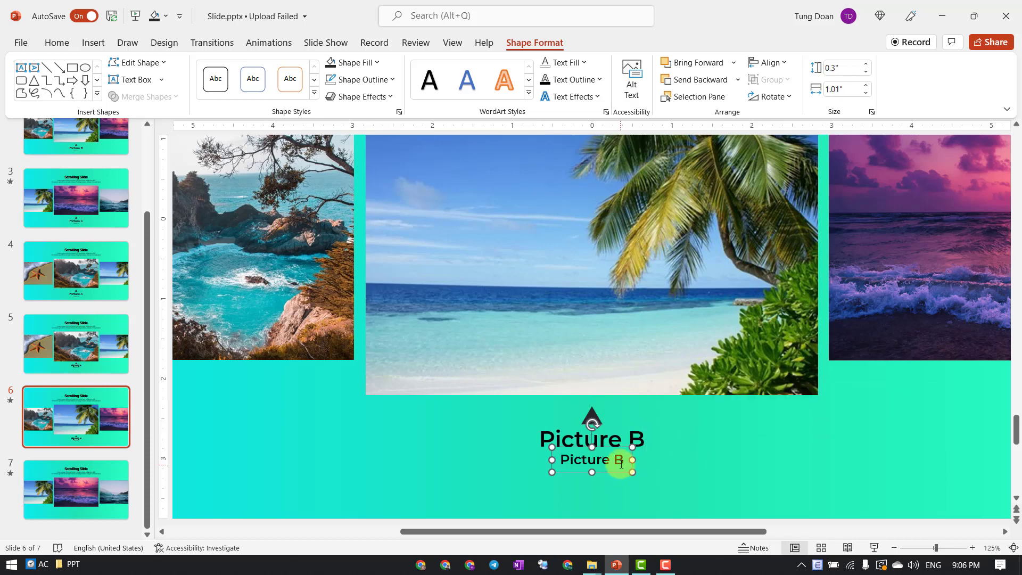
click(615, 462)
key(Delete)
text(C)
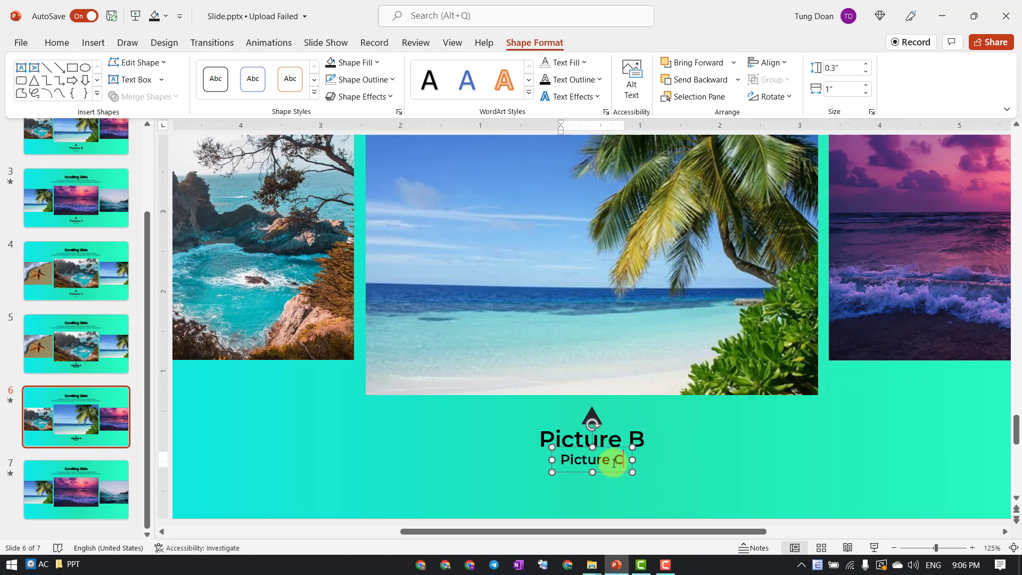
click(620, 477)
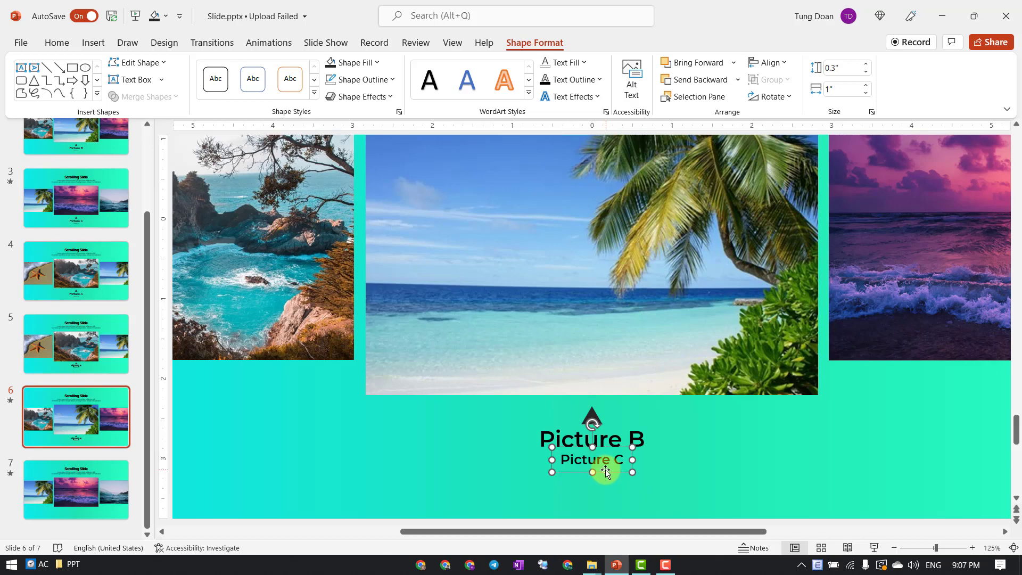
Copy the caption below as 'Picture D' with its text fill set to No Fill.
drag(600, 460, 612, 491)
text(D)
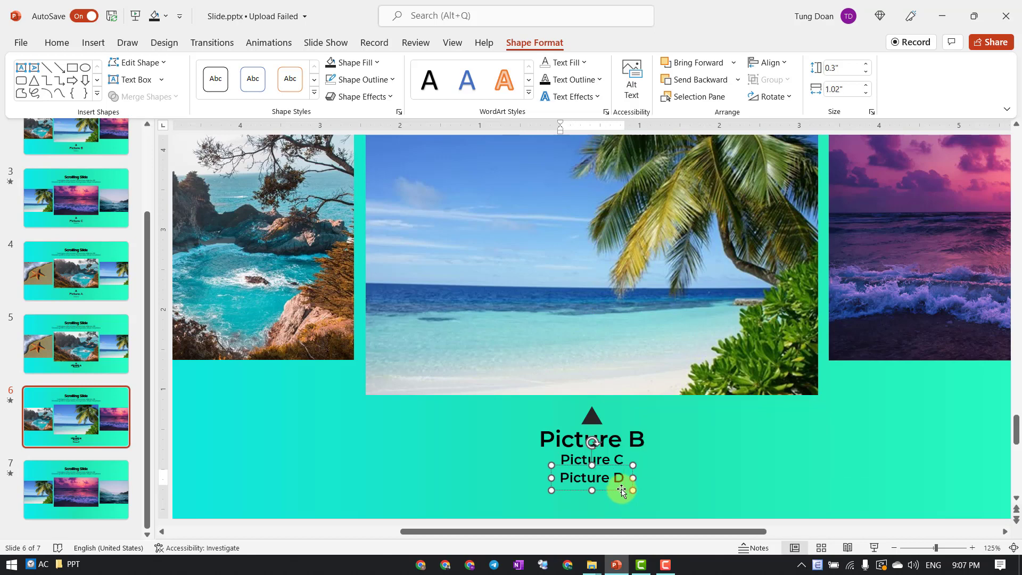
key(BackSpace)
text(D)
click(573, 63)
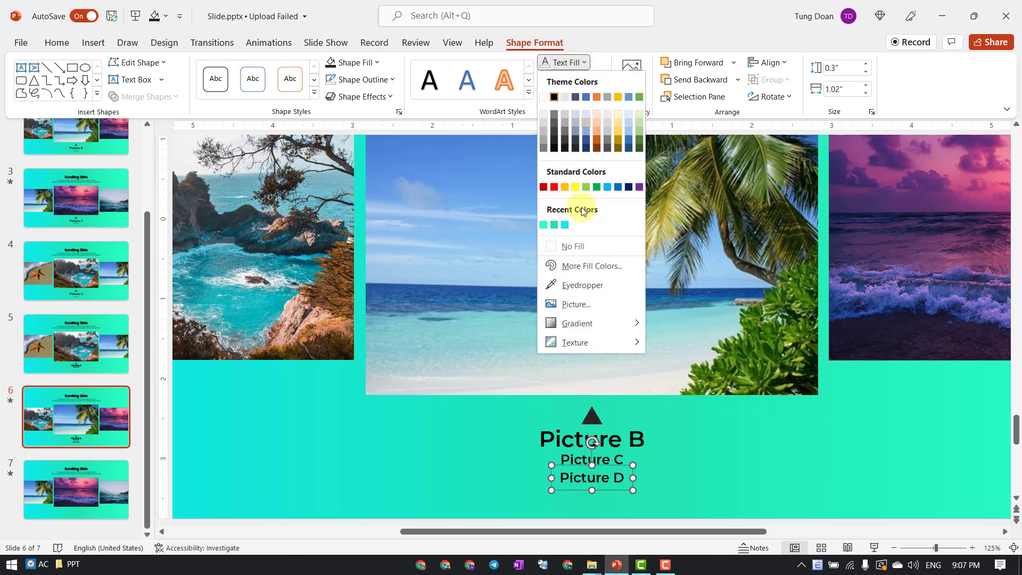
click(573, 246)
click(639, 435)
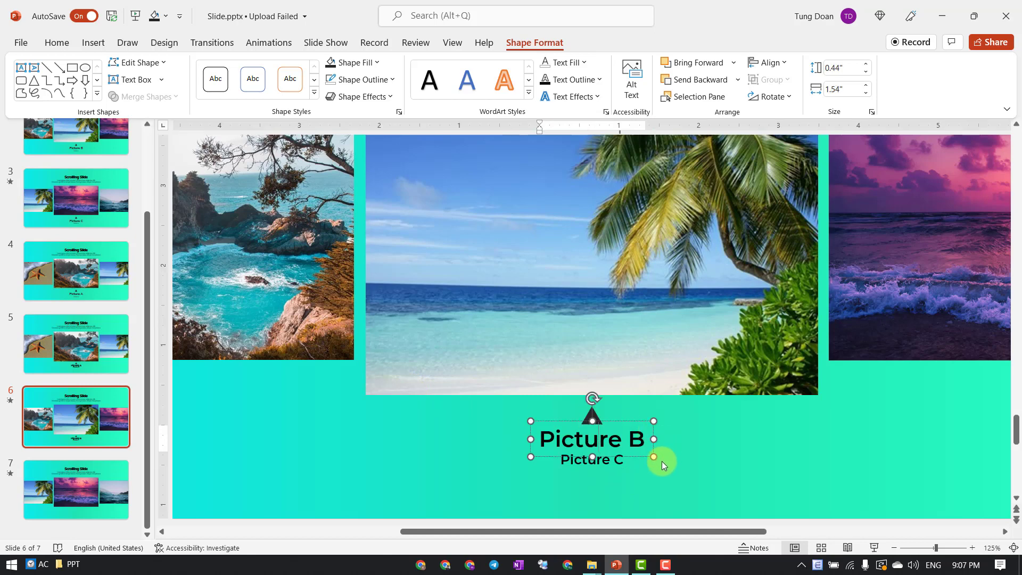
Send the triangle box to the back behind the captions.
click(651, 471)
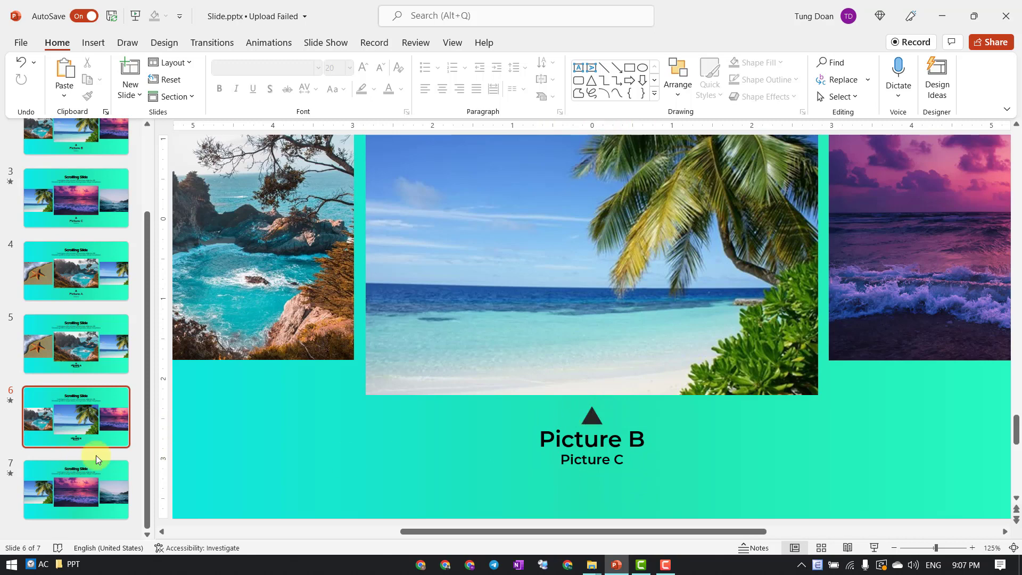
click(590, 416)
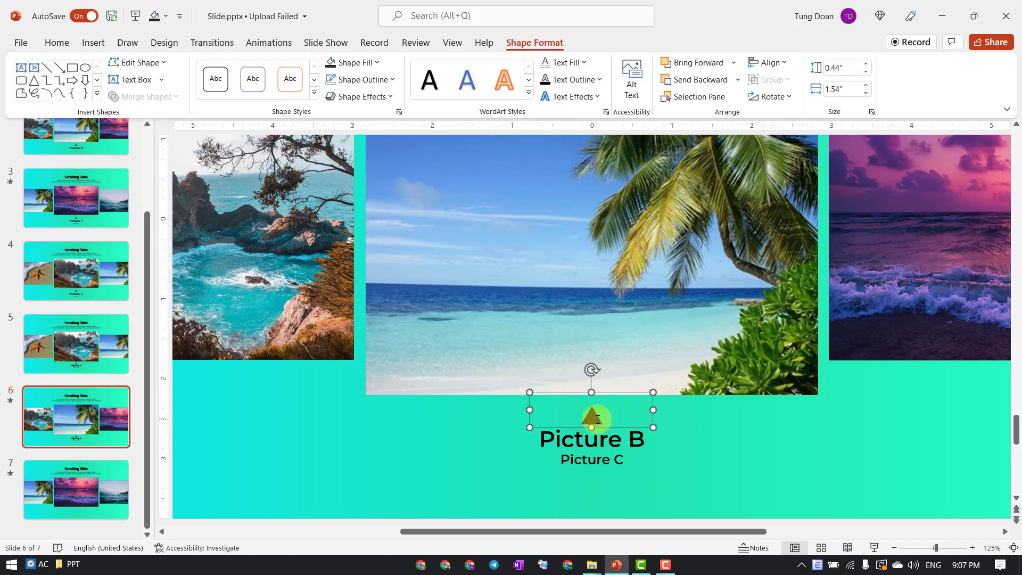
click(603, 418)
click(598, 414)
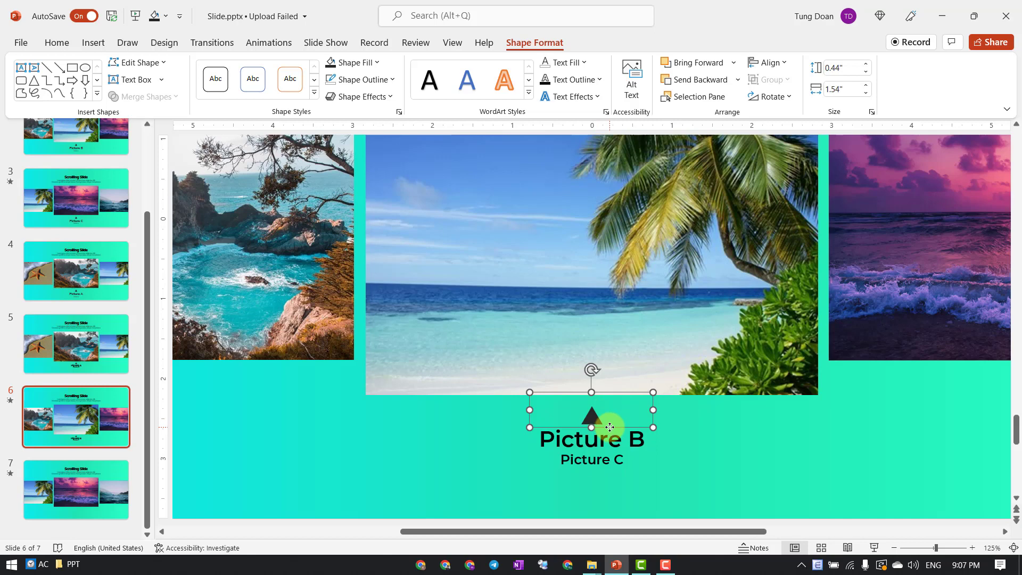
right_click(610, 427)
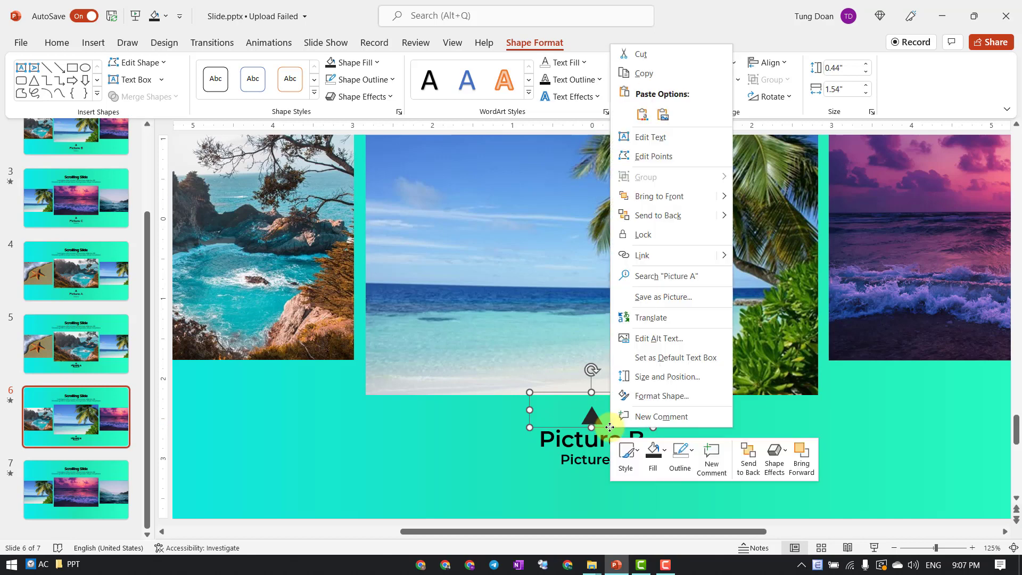
click(672, 227)
Copy the triangle and captions onto slide 7, confirming the bottom caption stays hidden.
click(590, 418)
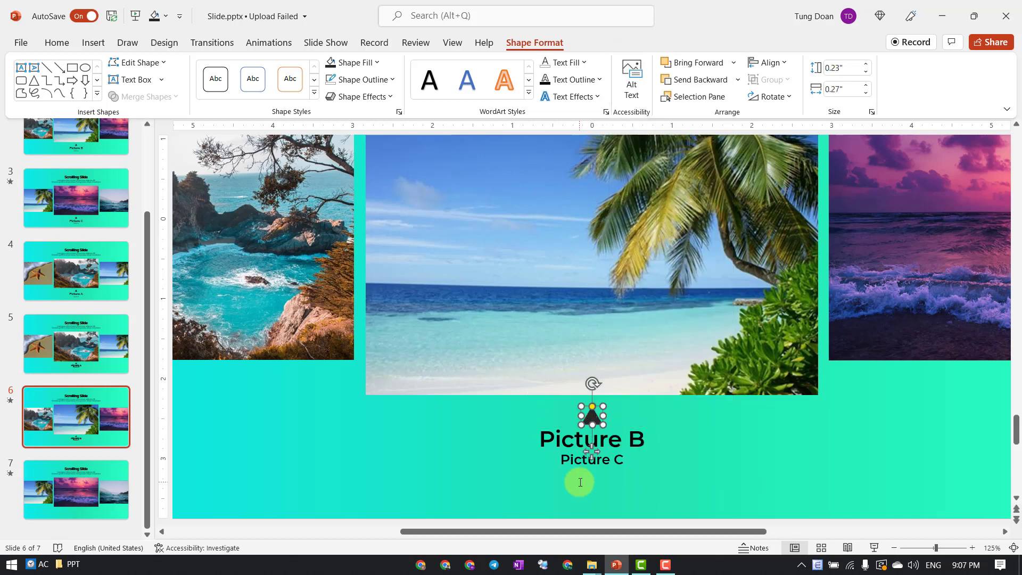
shift+click(585, 458)
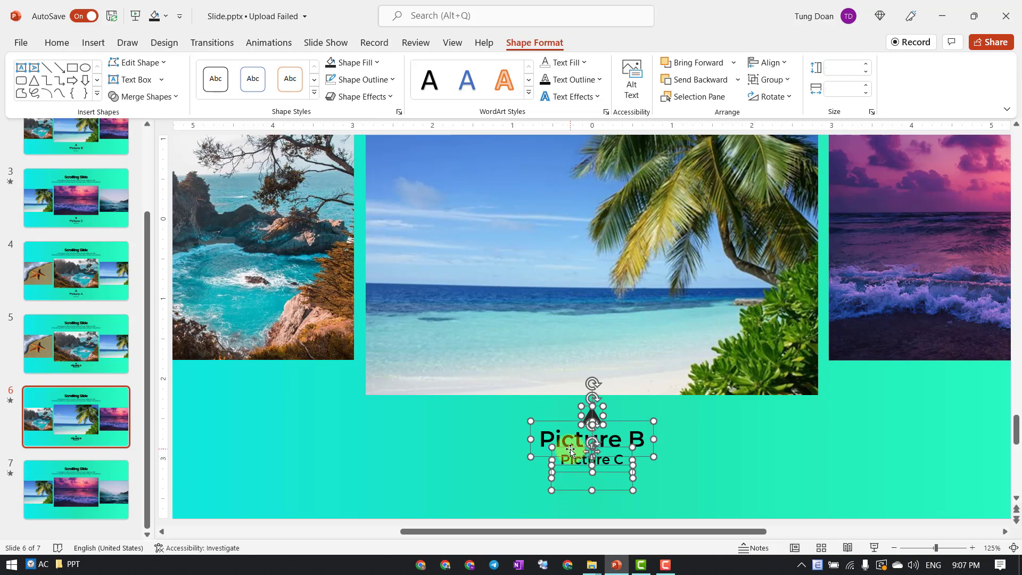
click(591, 417)
shift+click(571, 460)
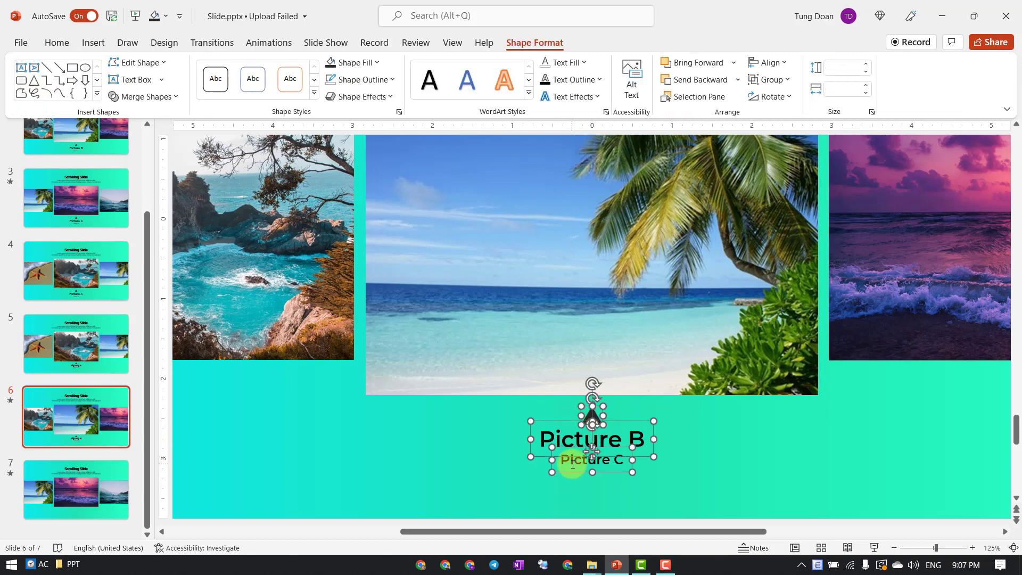
key(ctrl+c)
click(75, 476)
key(ctrl+v)
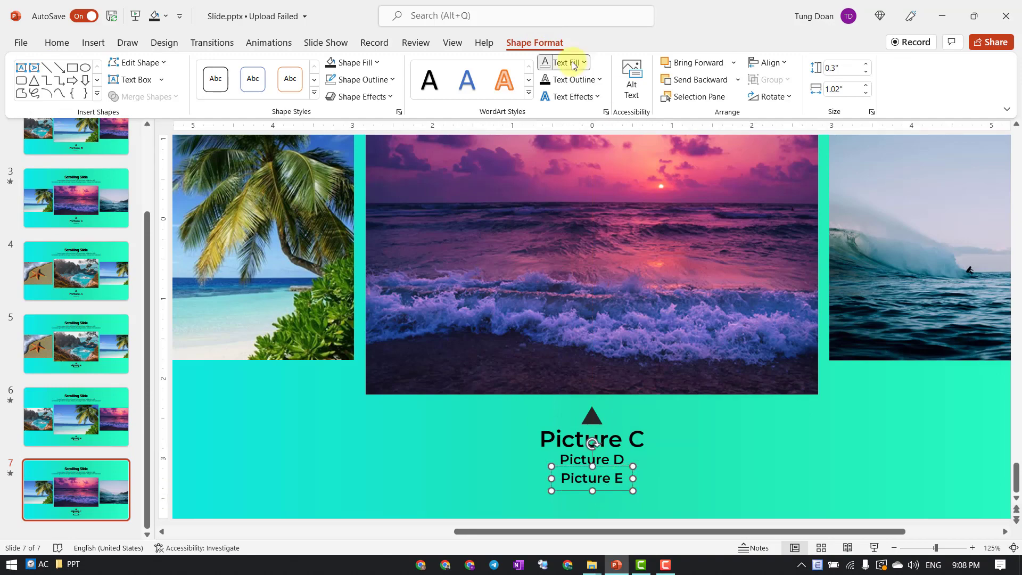
click(417, 417)
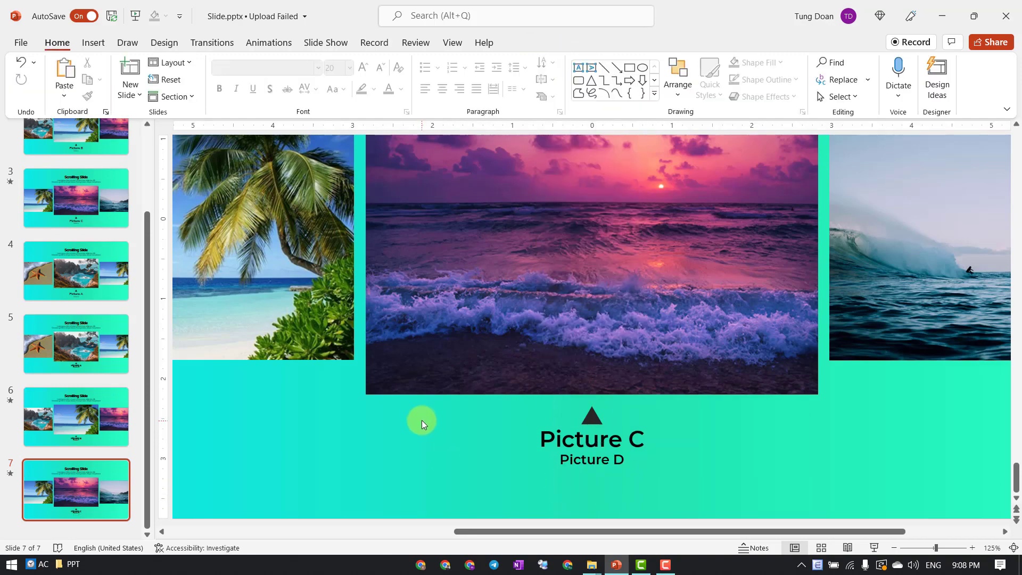
Run the slide show from slide 5, stepping forward and back through Pictures A, B and C.
click(109, 343)
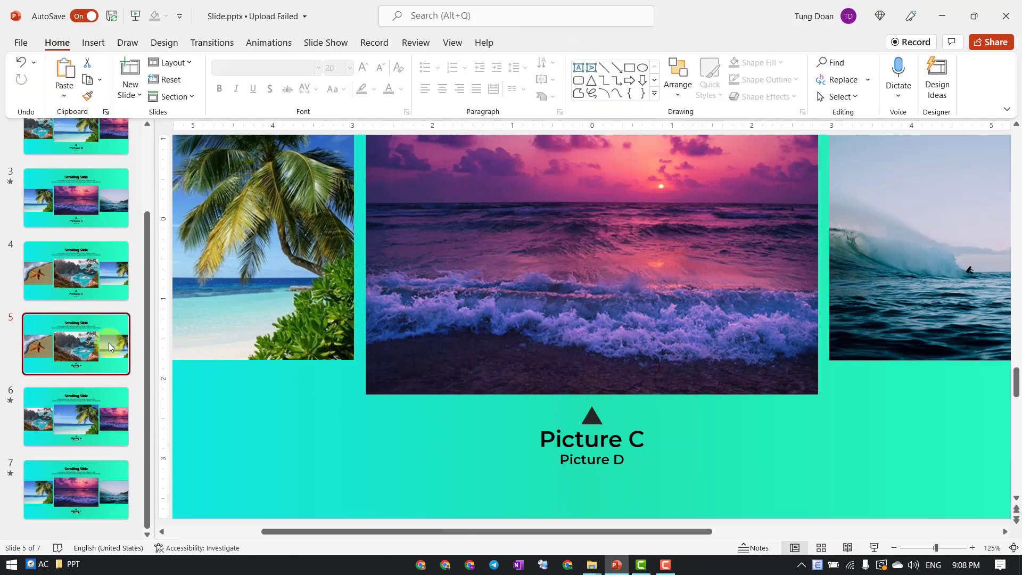
click(873, 548)
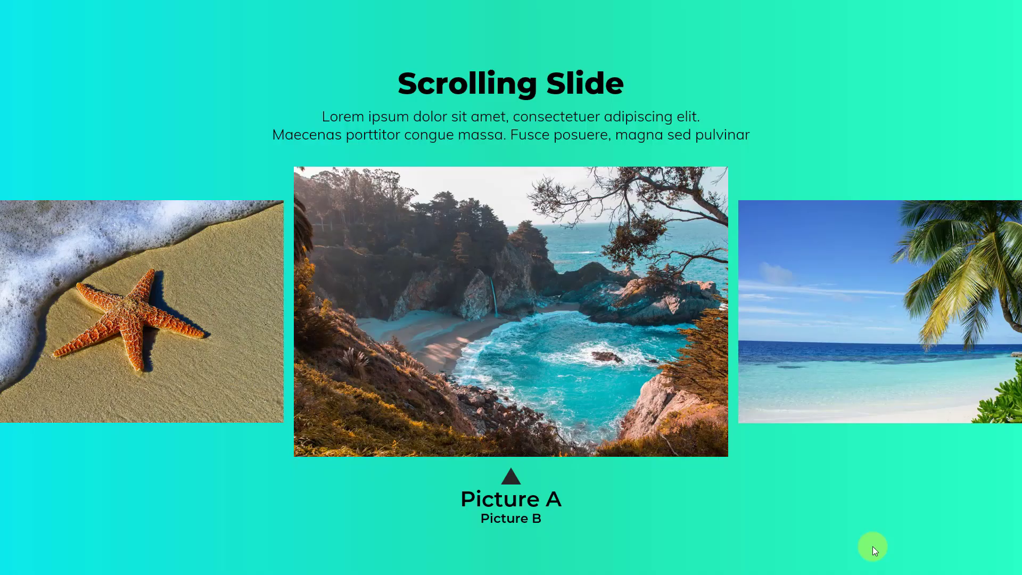
click(669, 506)
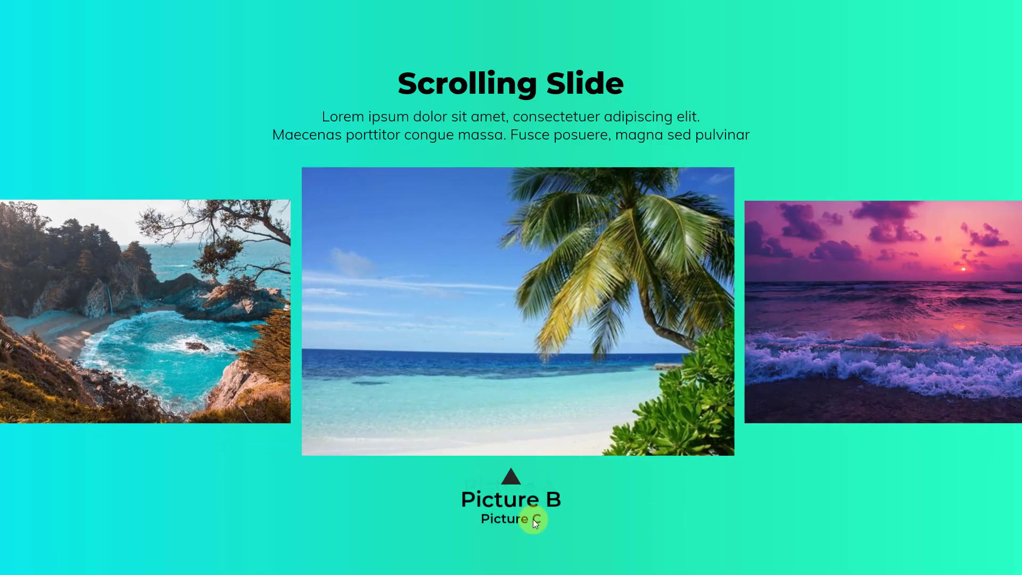
scroll(651, 493, up, 1)
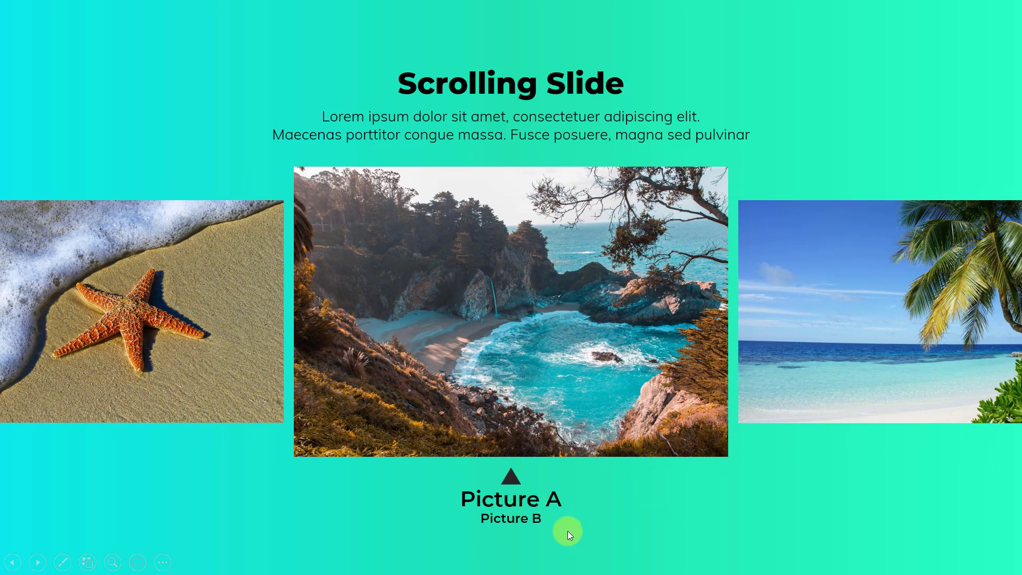
click(573, 506)
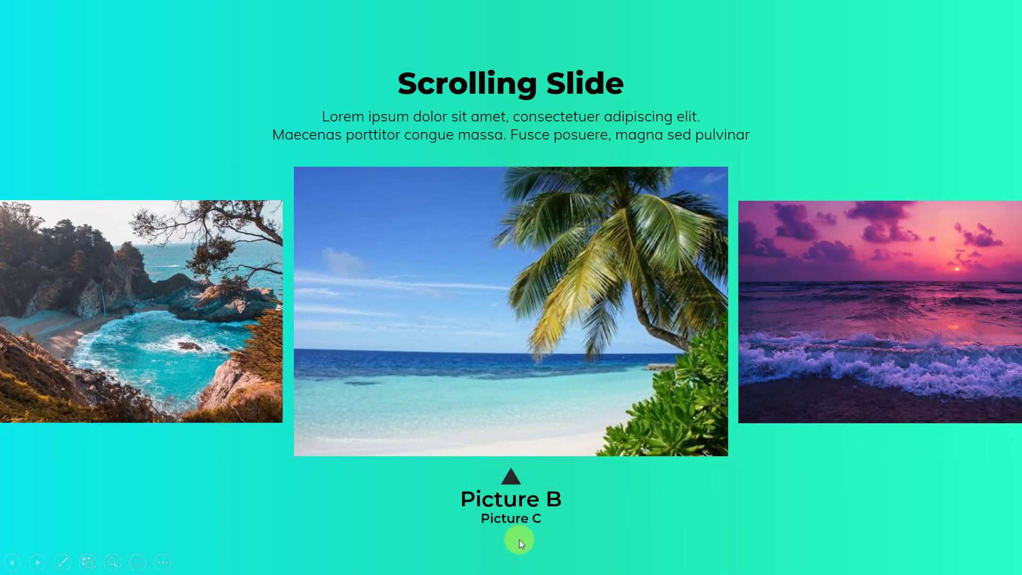
click(539, 500)
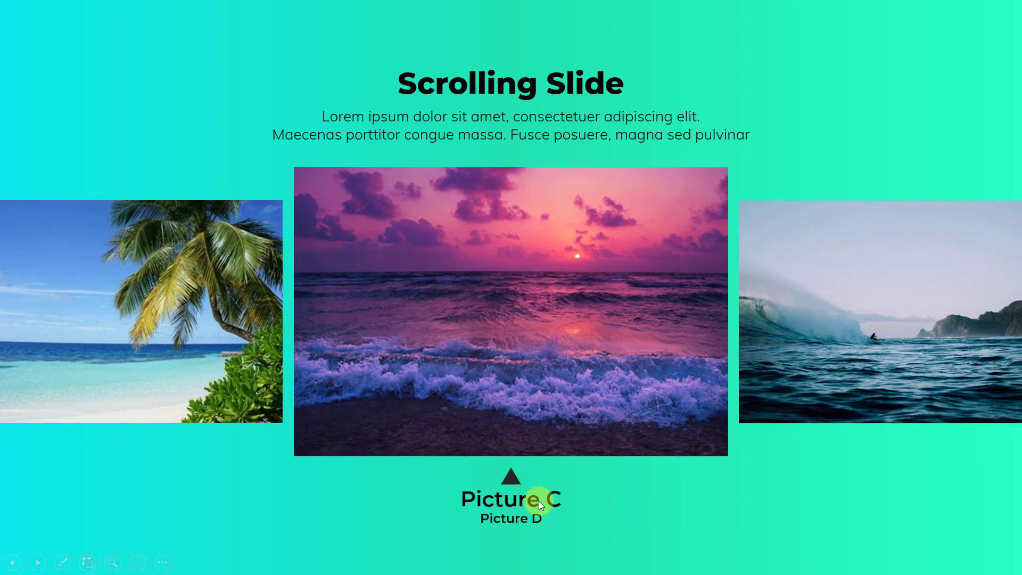
scroll(539, 500, up, 1)
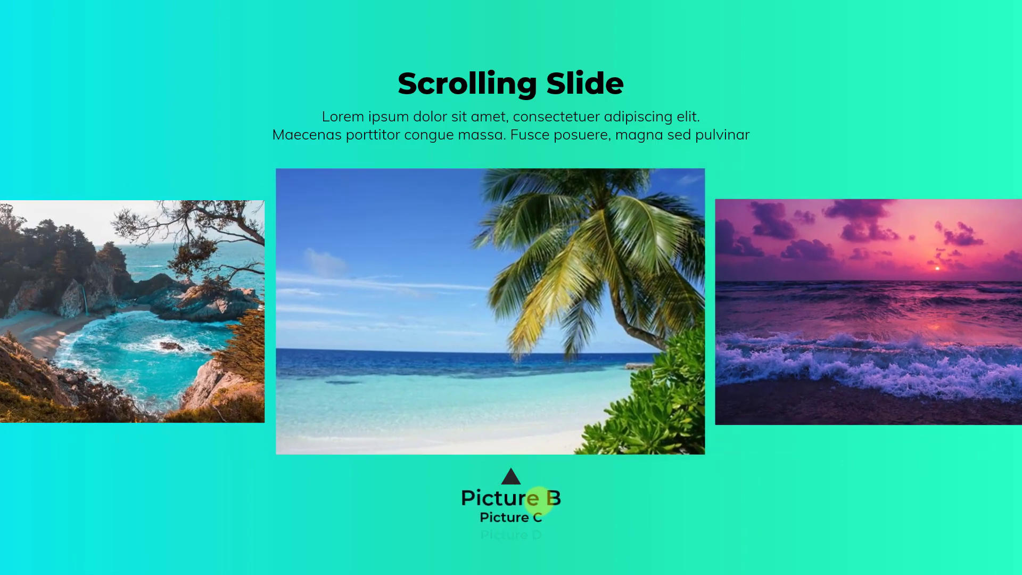
scroll(539, 501, up, 1)
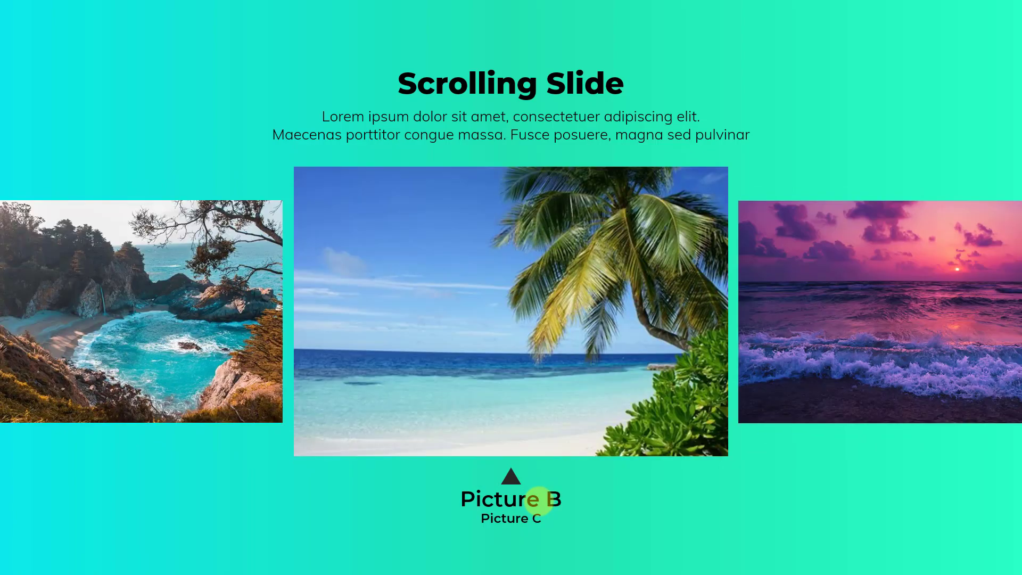
scroll(539, 500, up, 1)
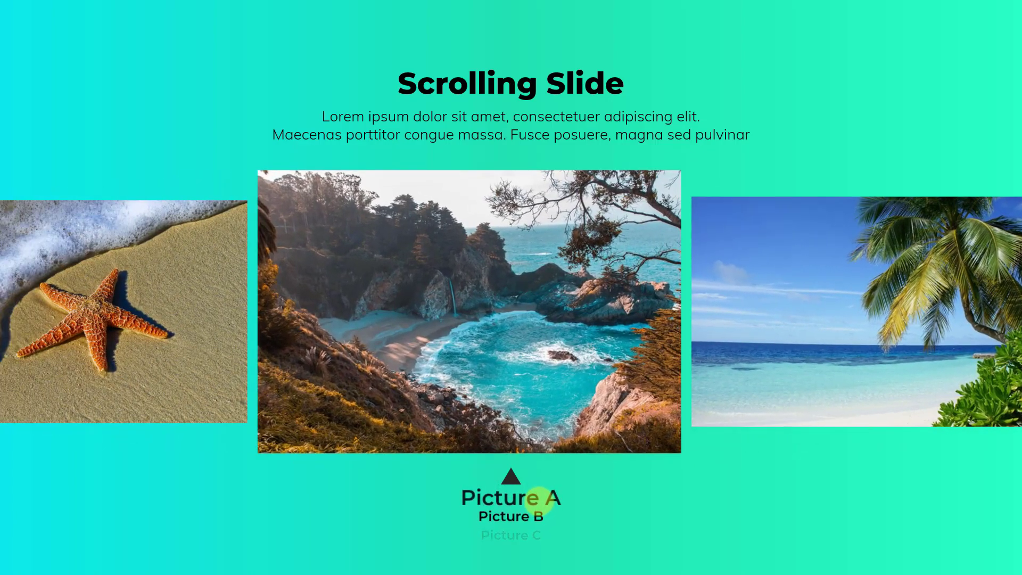
scroll(539, 500, down, 1)
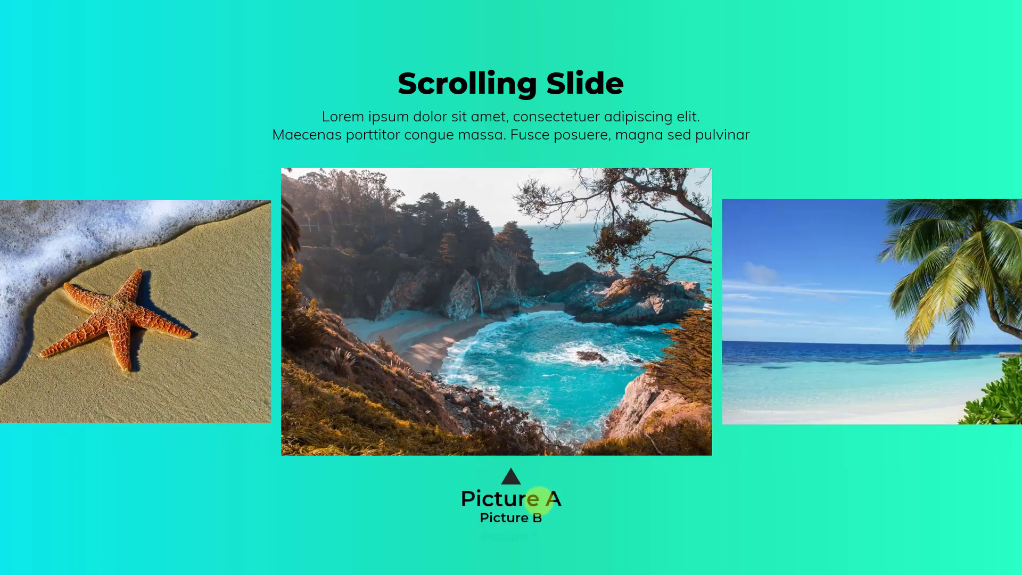